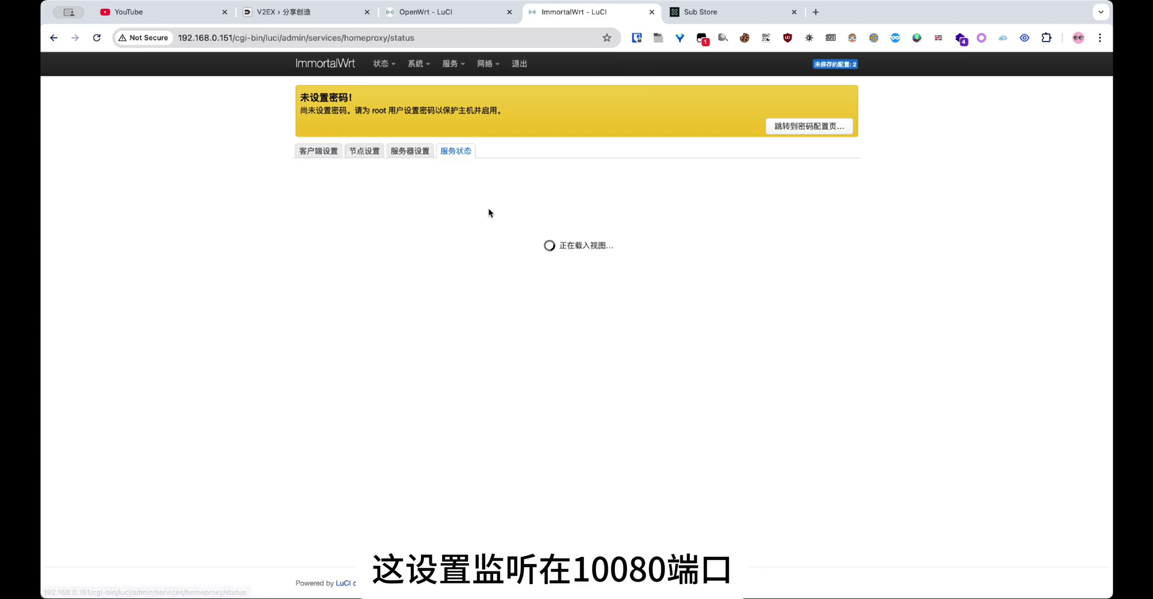
- Save and apply the HomeProxy client settings, and run the Baidu and Google connection checks in the service status
left_click(318, 152)
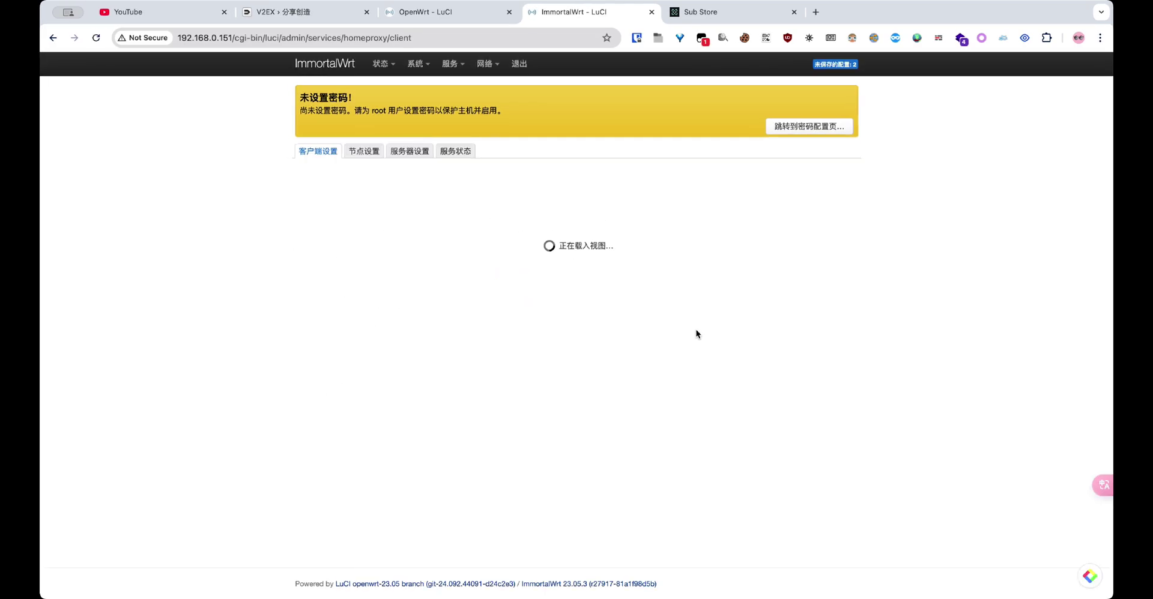
scroll(696, 329, "down", 1)
left_click(733, 526)
left_click(451, 152)
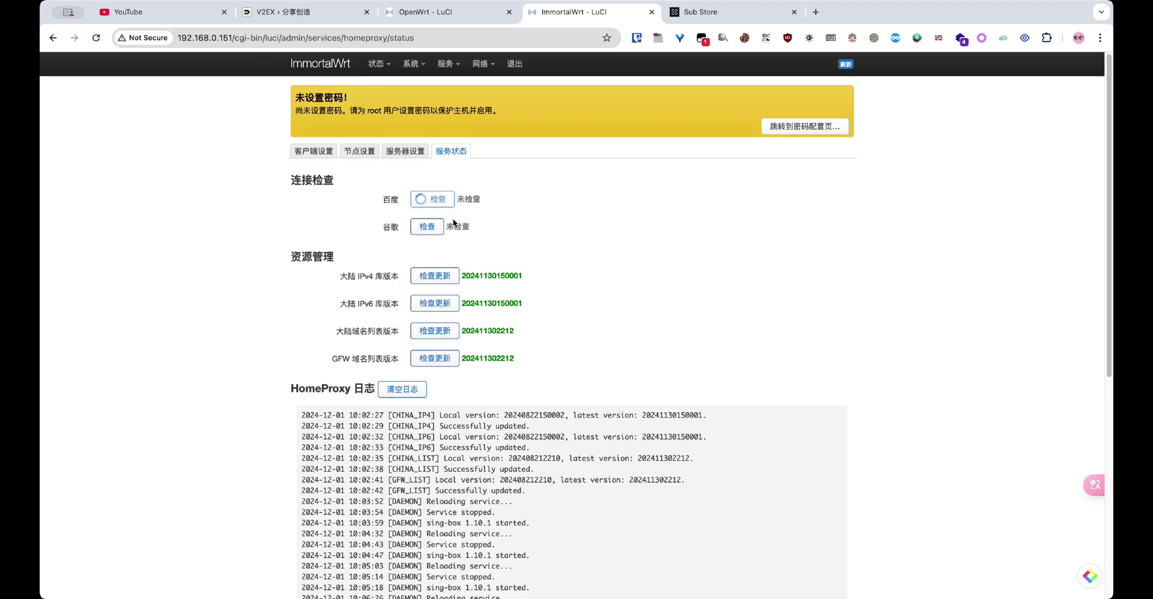
left_click(435, 228)
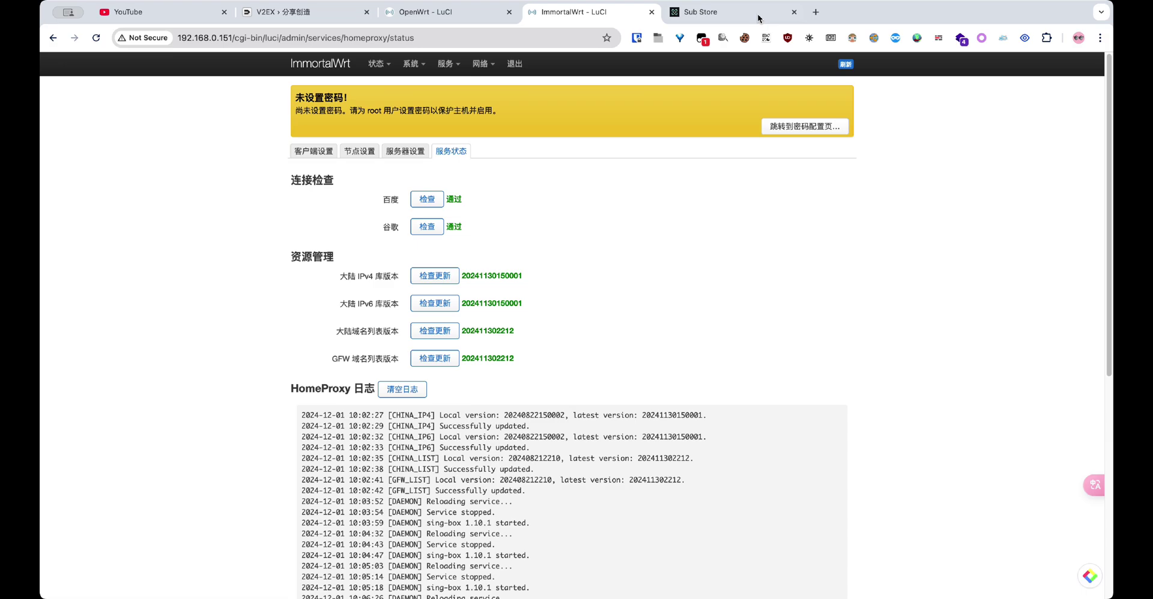
- Open the ZeroOmega extension options, review the proxy-151 profile's server and port, and look at the extension's profile selection
left_click(815, 12)
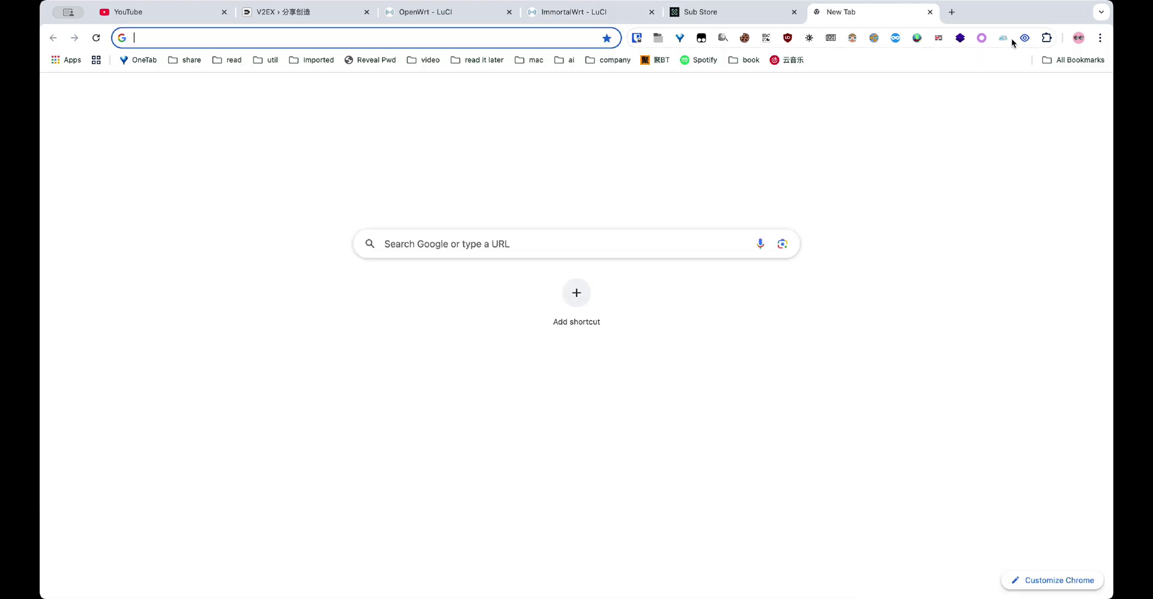
right_click(982, 37)
left_click(984, 156)
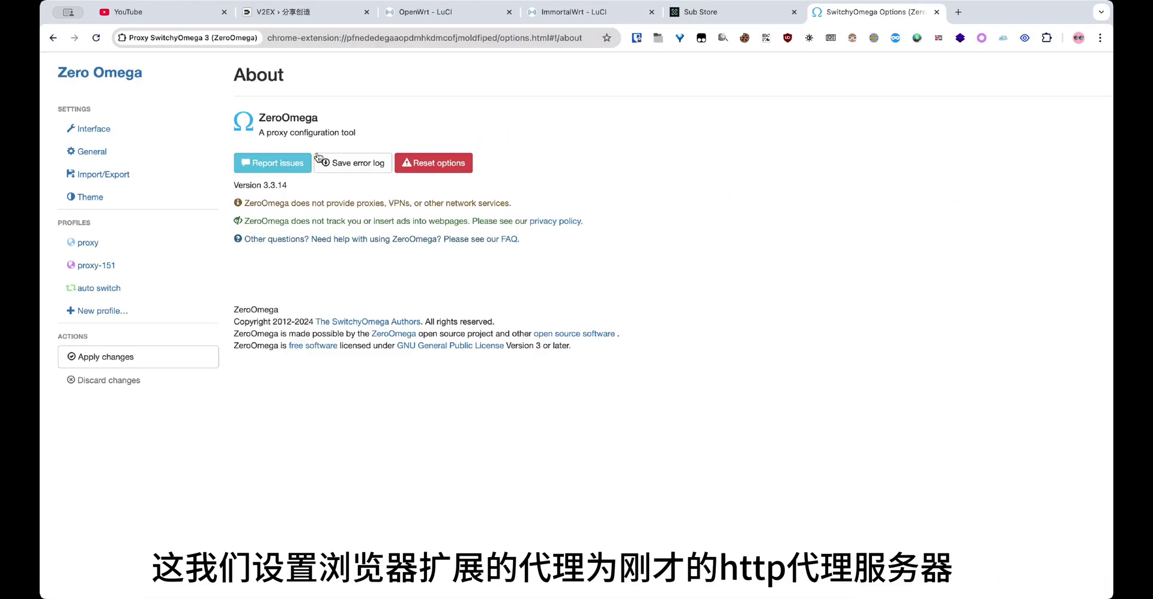
left_click(128, 258)
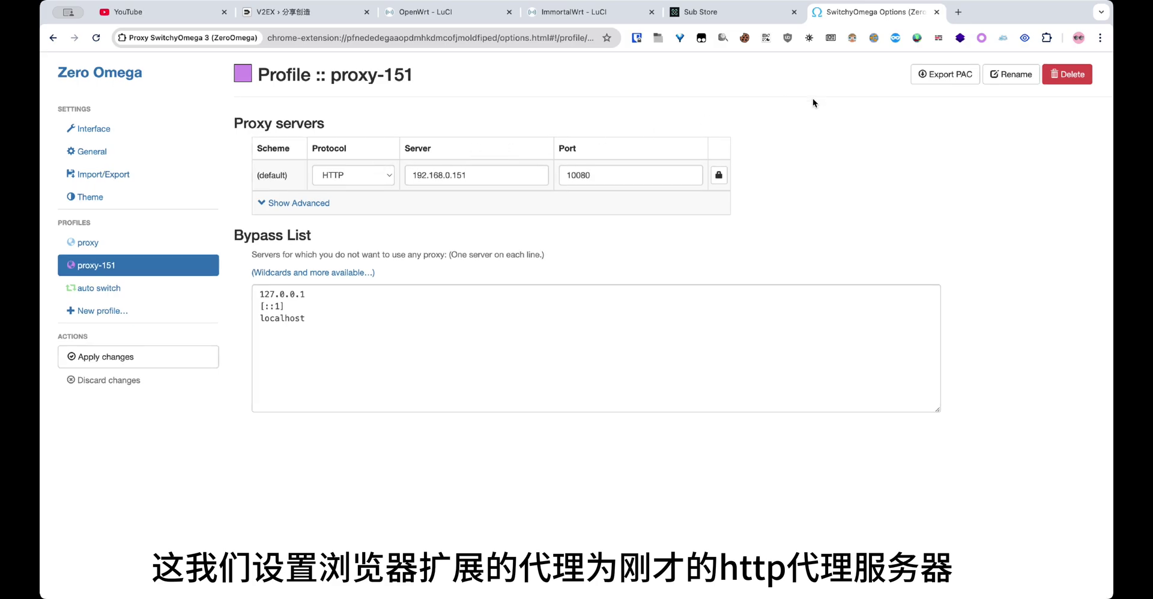
left_click(981, 37)
left_click(787, 104)
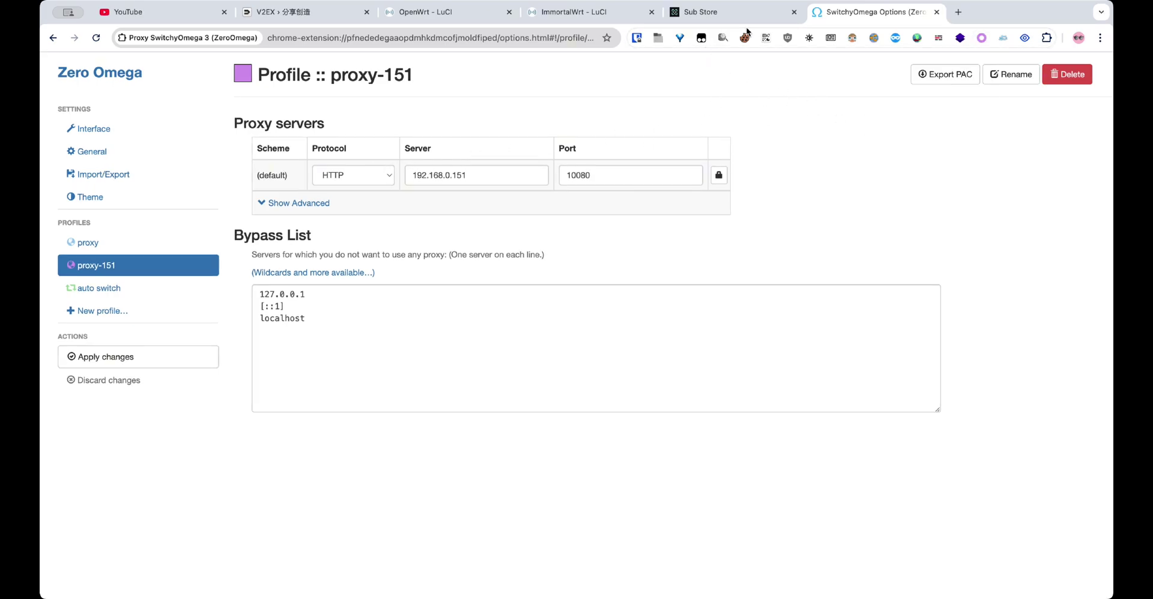
- Load google.com in a new browser tab to test access through the proxy
left_click(957, 12)
type("google.com")
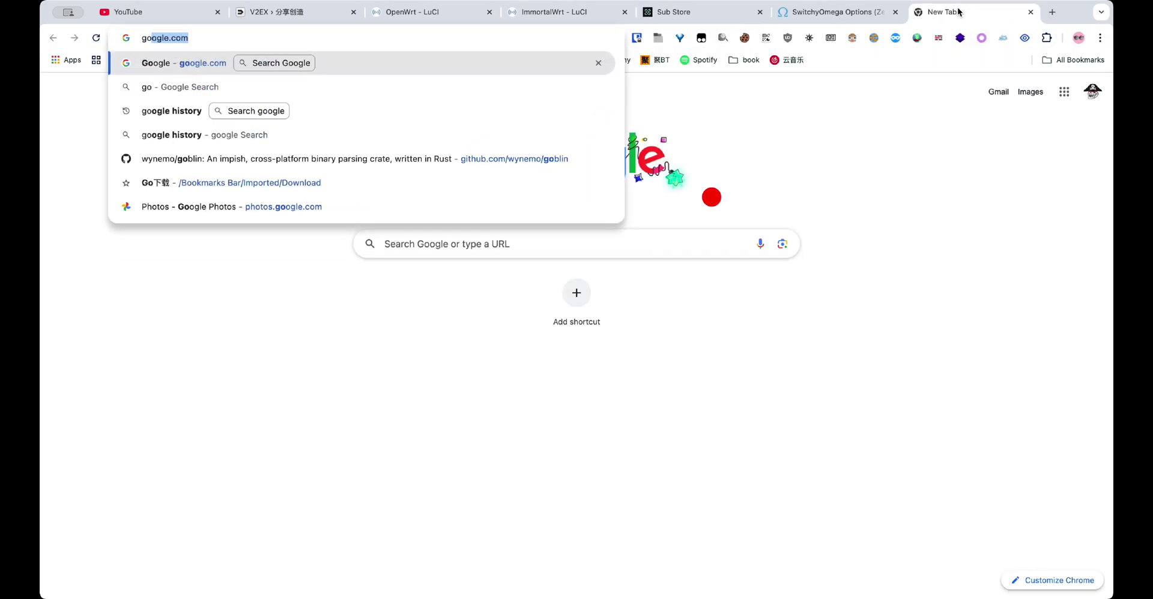
key("Return")
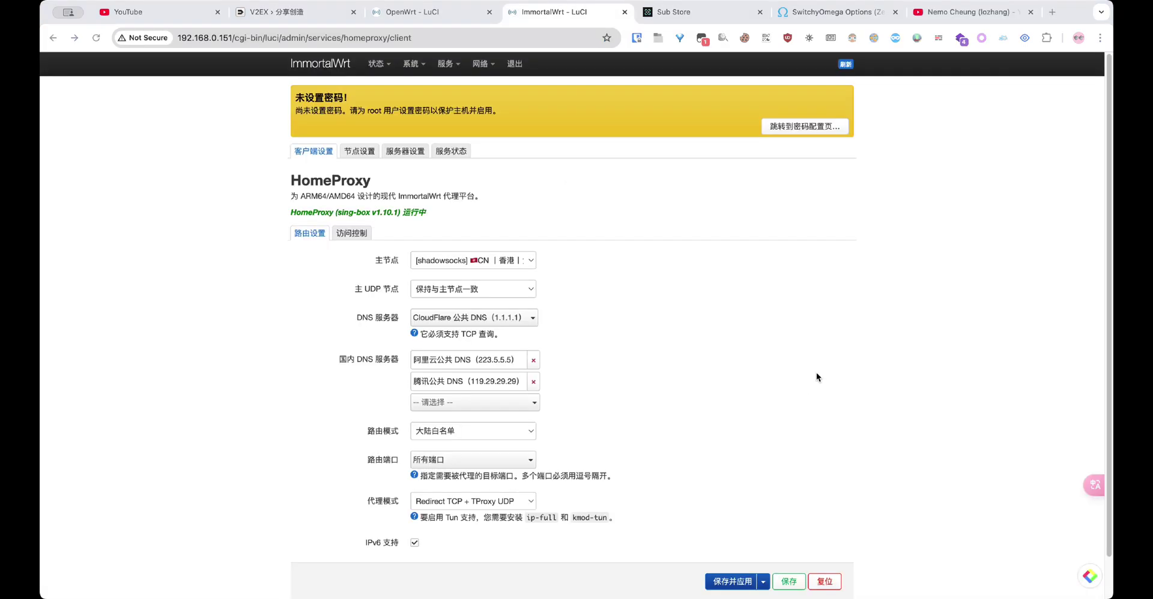
- View the direct-connection domain list (直连域名列表) in HomeProxy's access control settings
left_click(351, 233)
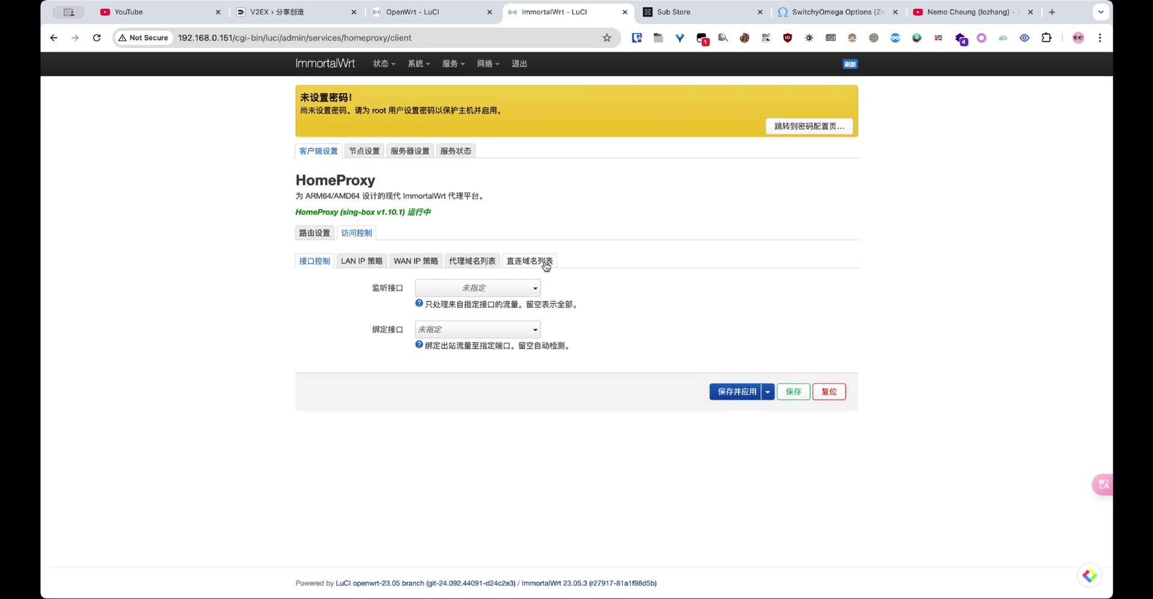
left_click(544, 261)
left_click(387, 291)
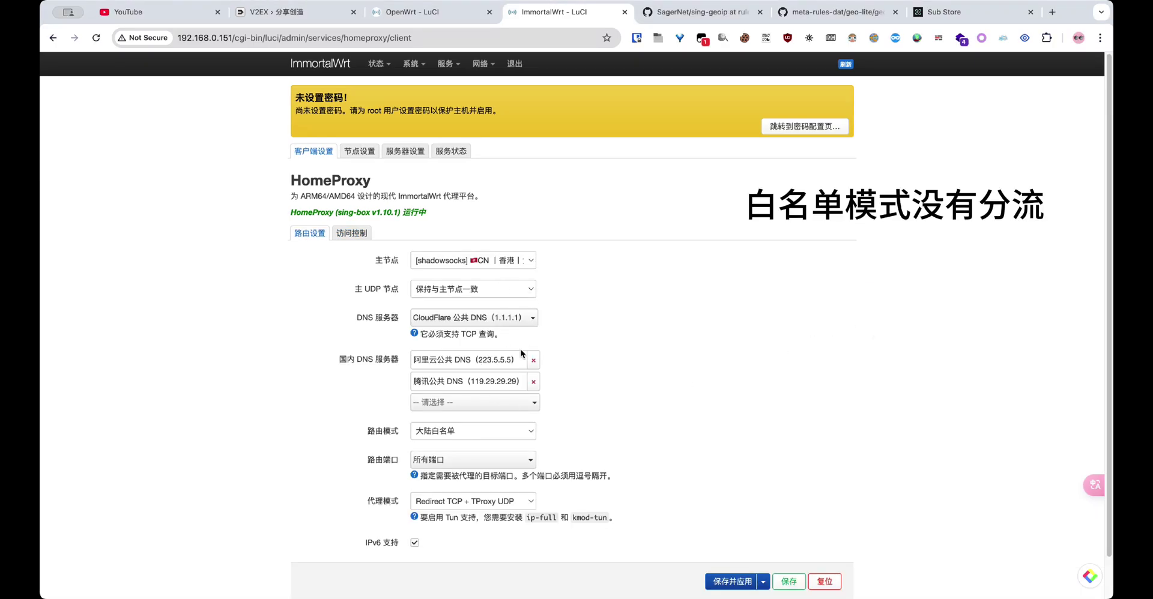
- Set the HomeProxy routing mode to custom routing (自定义路由) and review the options it offers
left_click(478, 429)
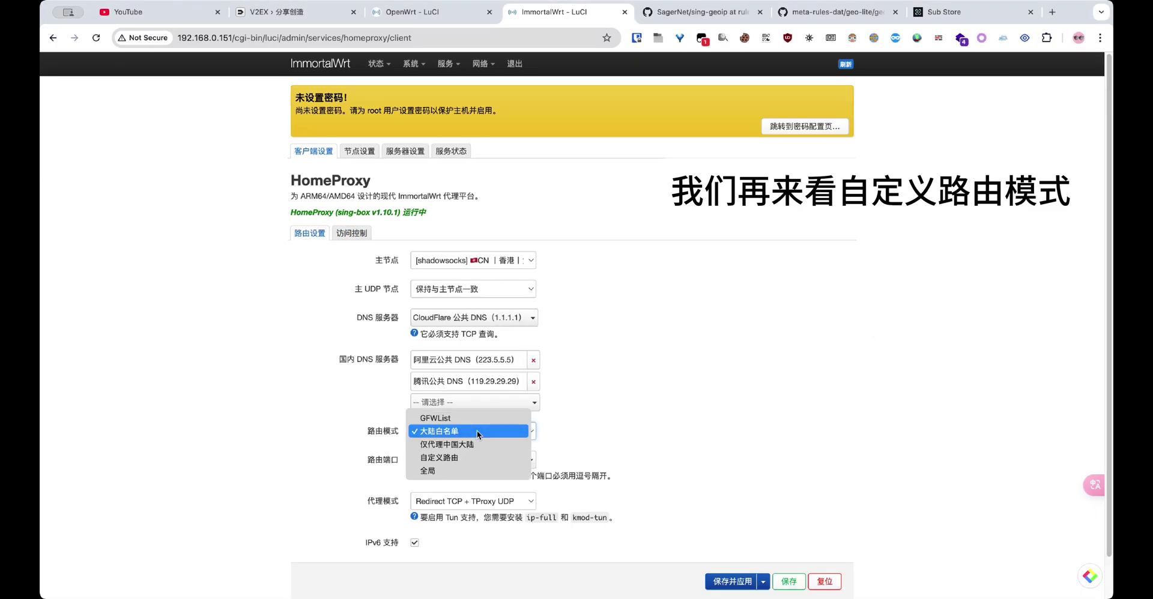
left_click(464, 459)
scroll(635, 415, "down", 2)
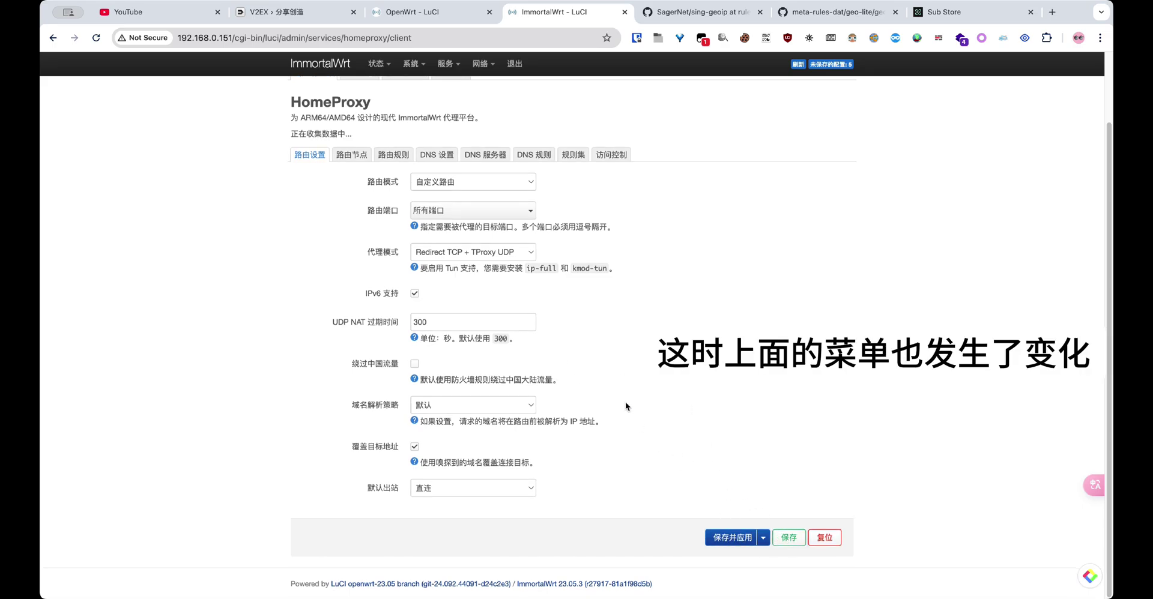
scroll(816, 391, "up", 2)
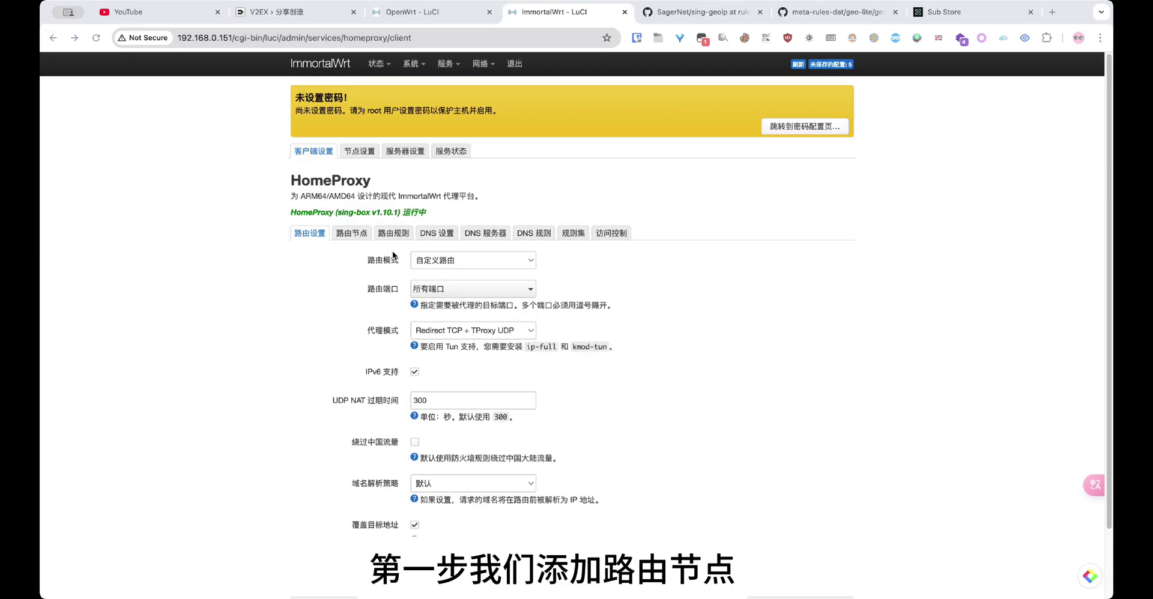
- Add a routing node named proxy that uses the [shadowsocks] CN 丨香港丨负载均衡 node, and save it
left_click(354, 235)
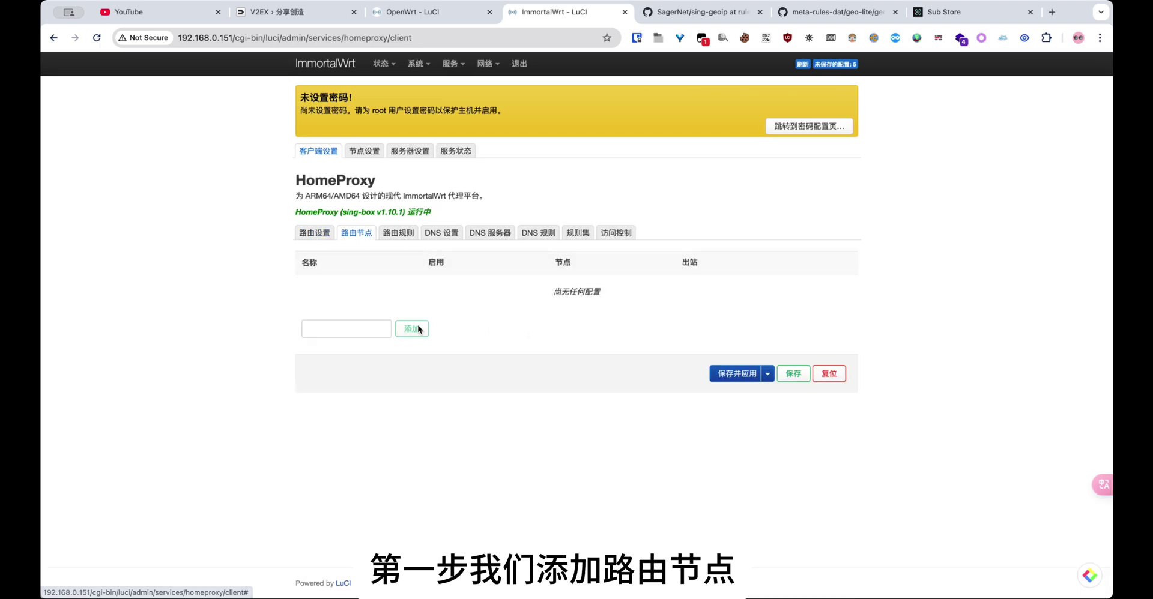
left_click(340, 330)
type("proxy")
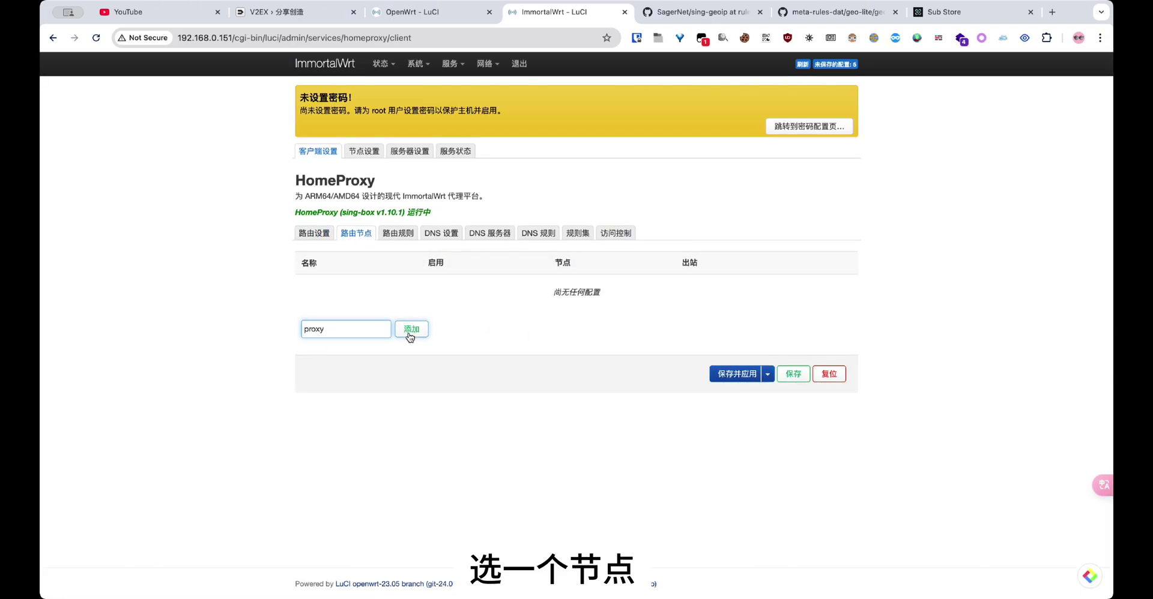
left_click(411, 330)
left_click(517, 188)
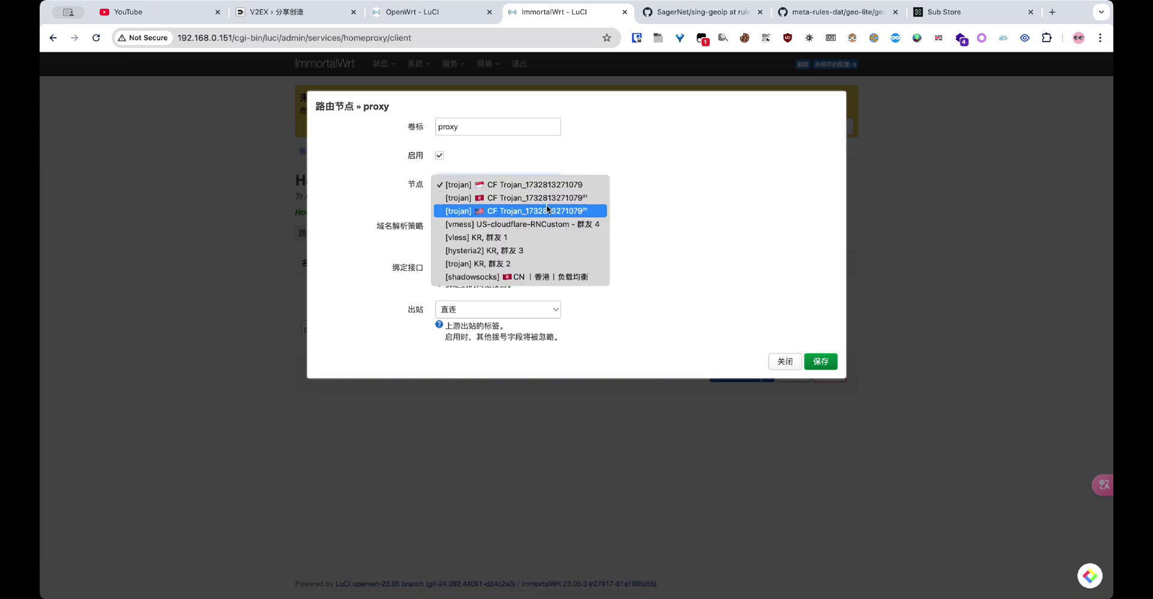
left_click(595, 276)
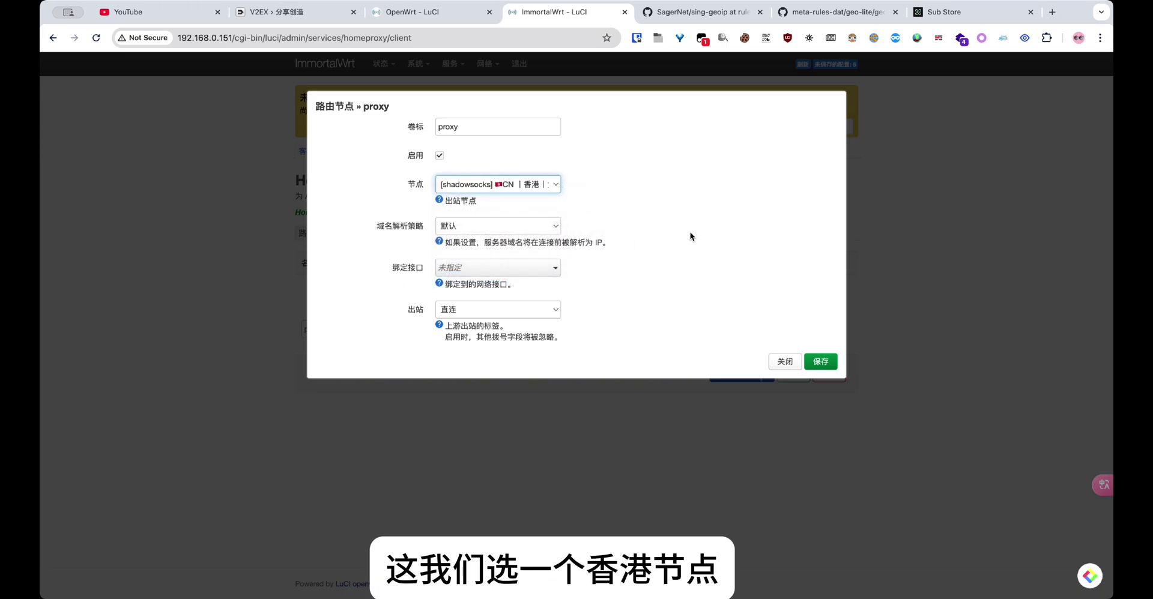
left_click(522, 267)
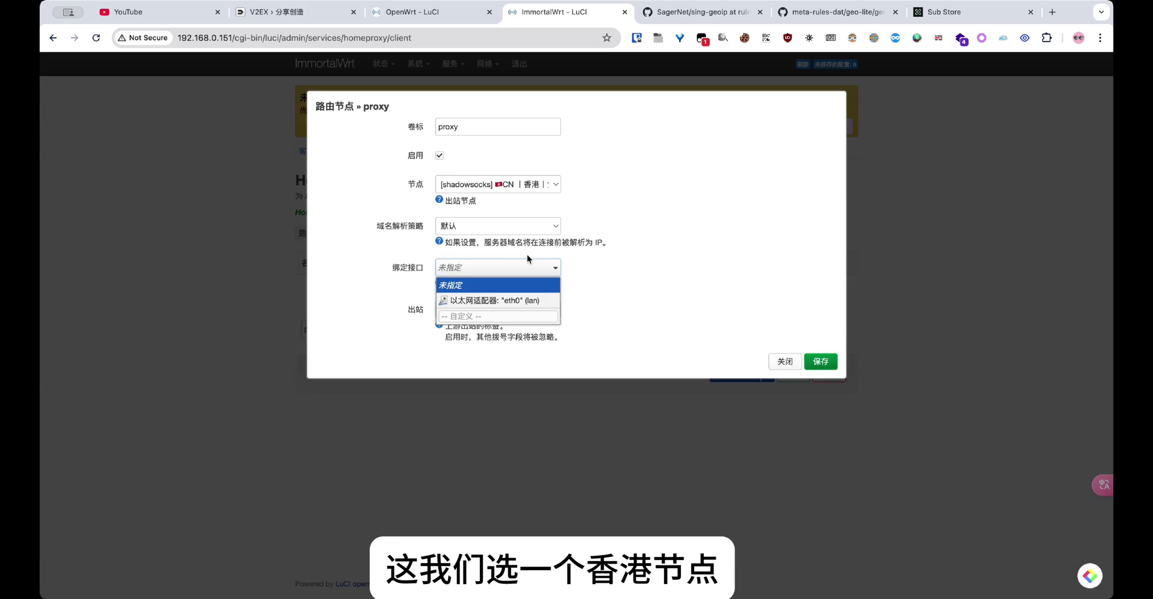
left_click(630, 264)
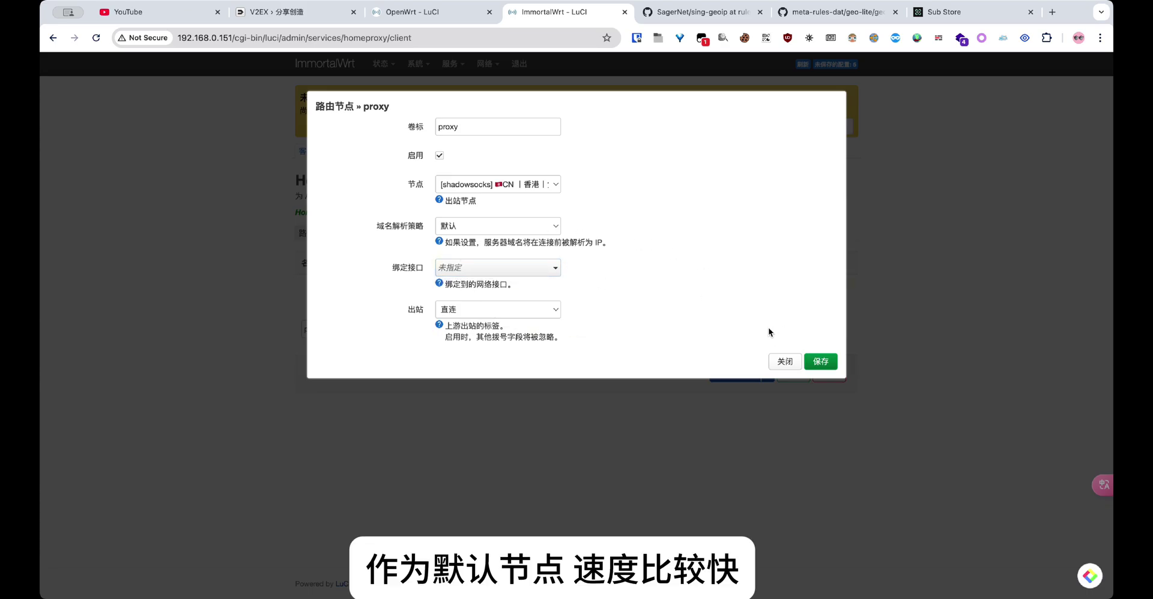
left_click(822, 362)
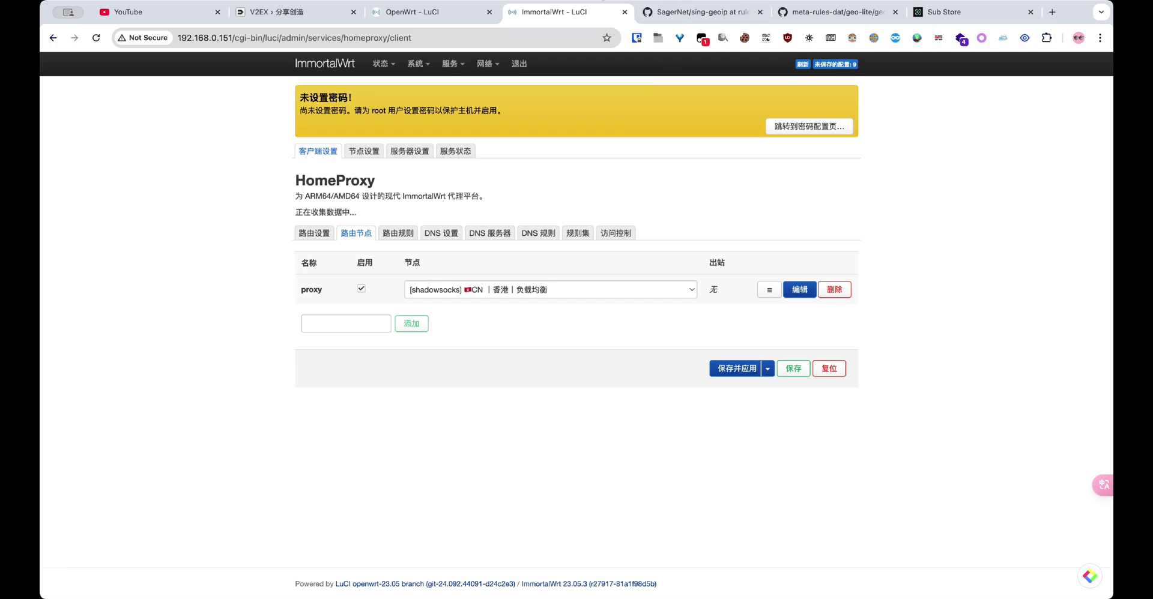
- Add a second routing node named us_proxy that uses the US-flagged [trojan] CF Trojan node, and save it
left_click(345, 323)
type("yus")
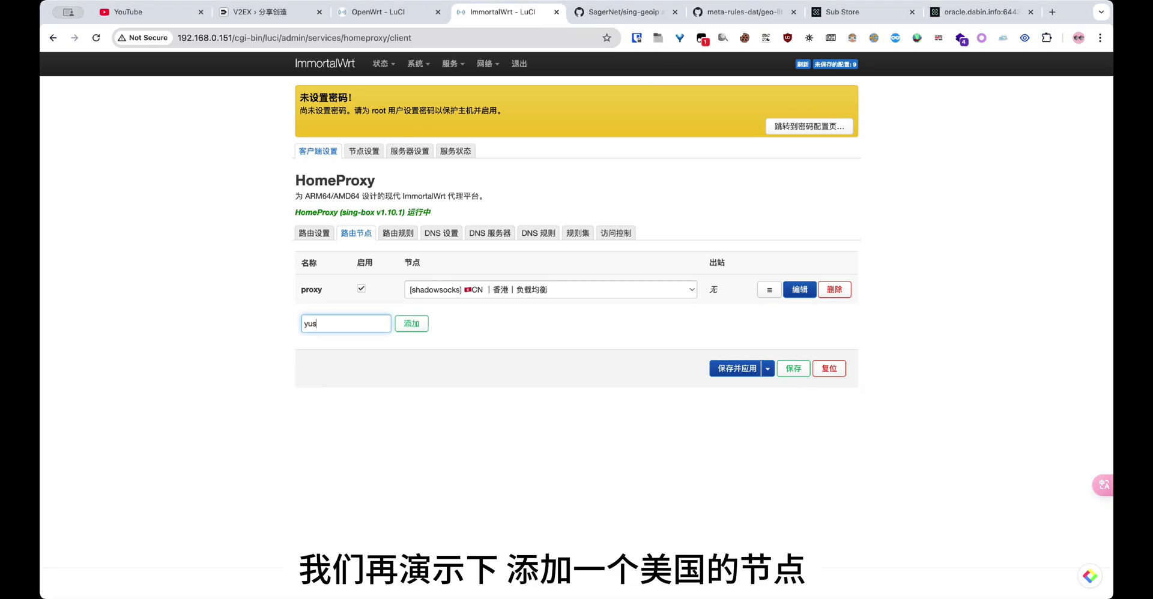
type("us_proxy")
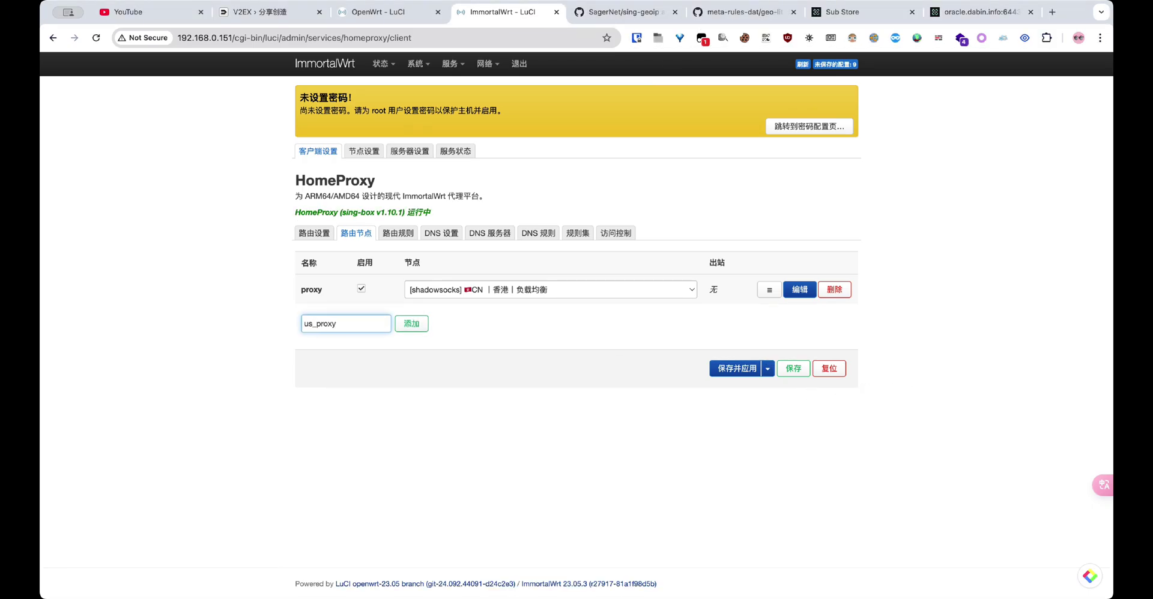
left_click(411, 324)
left_click(519, 184)
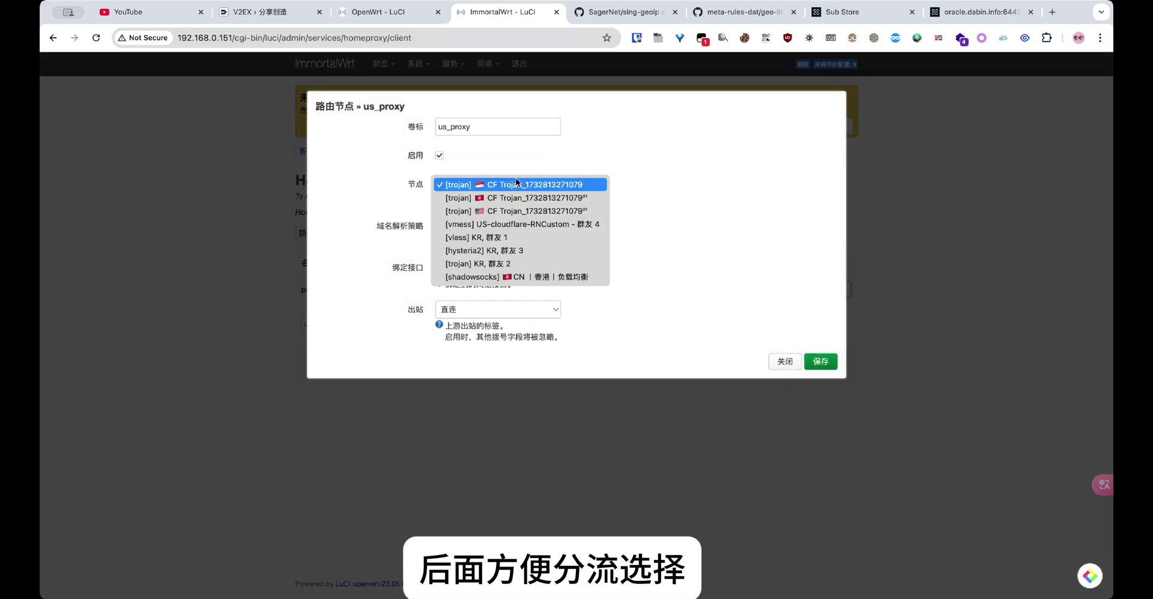
left_click(509, 211)
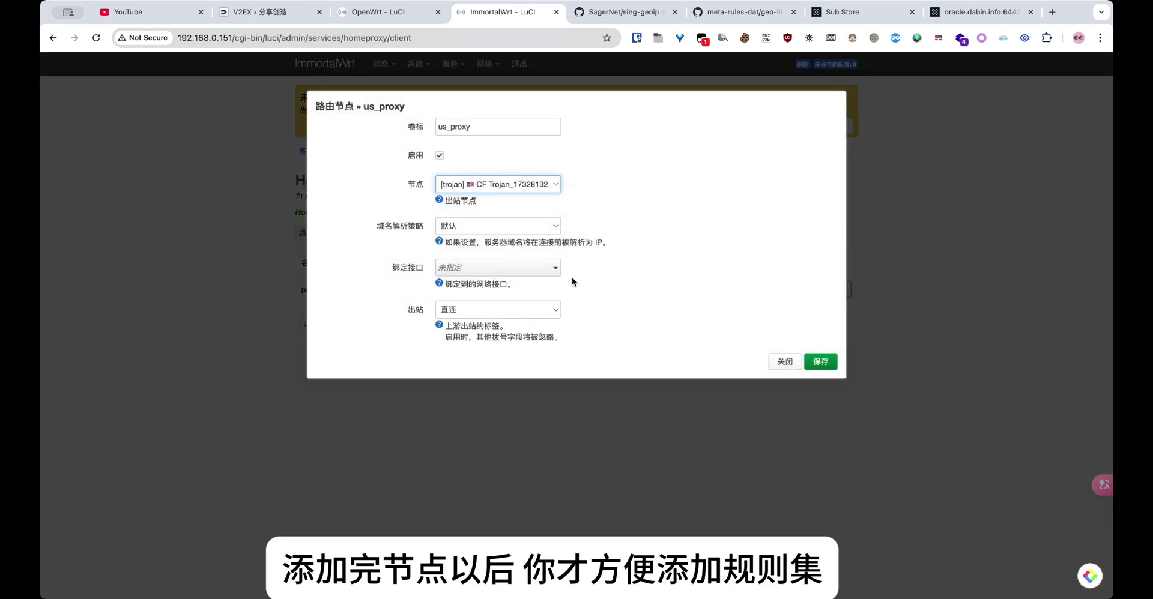
left_click(828, 362)
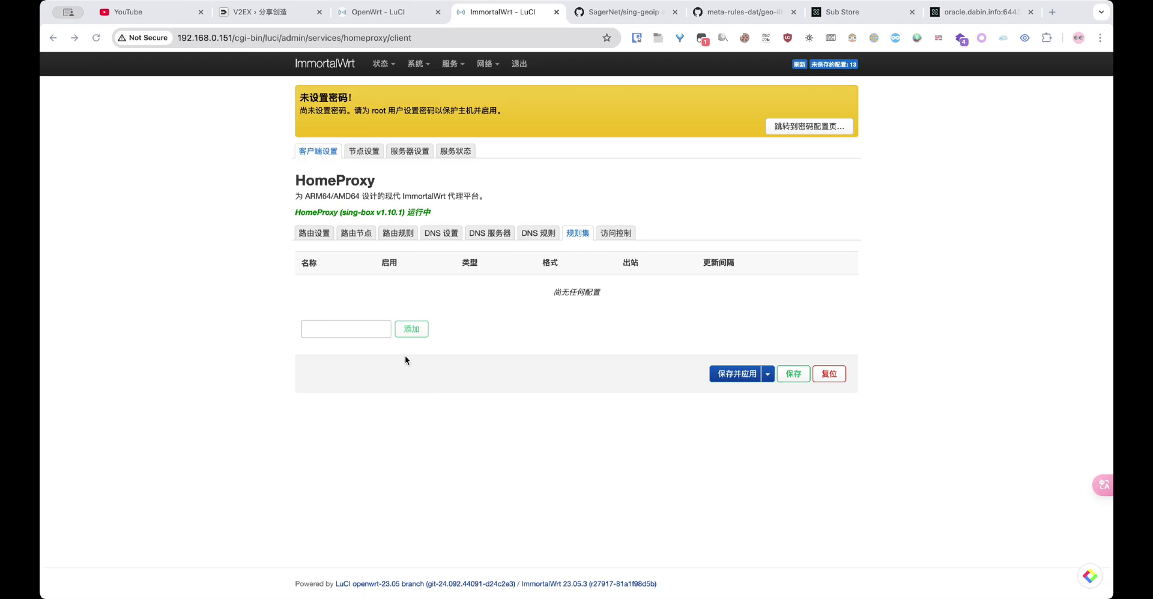
left_click(347, 330)
type("cn_rule_set")
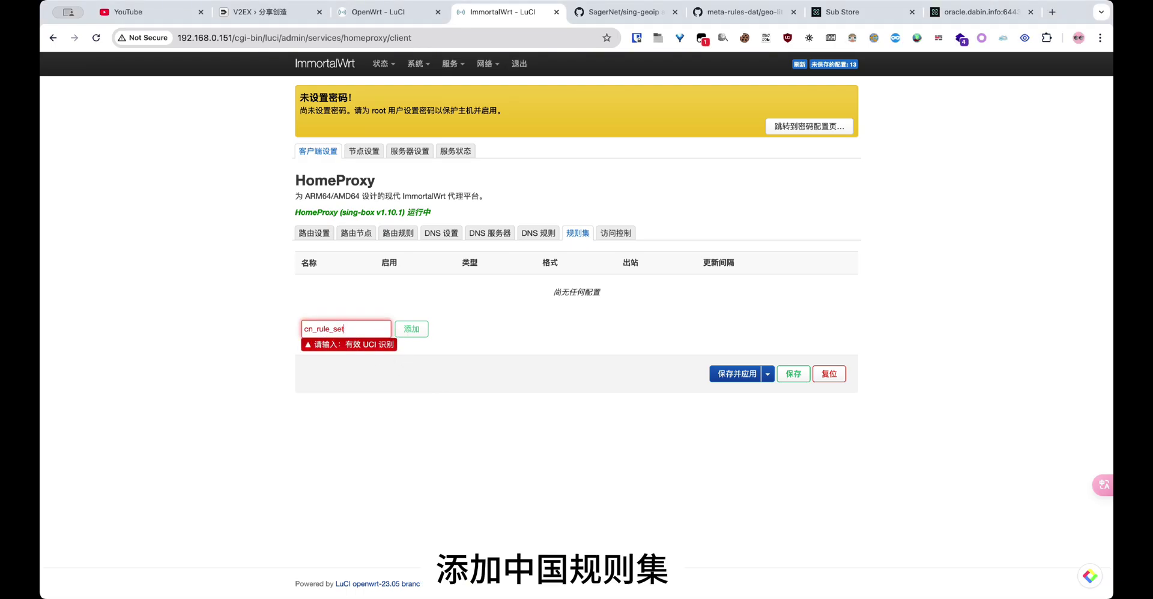
left_click(411, 329)
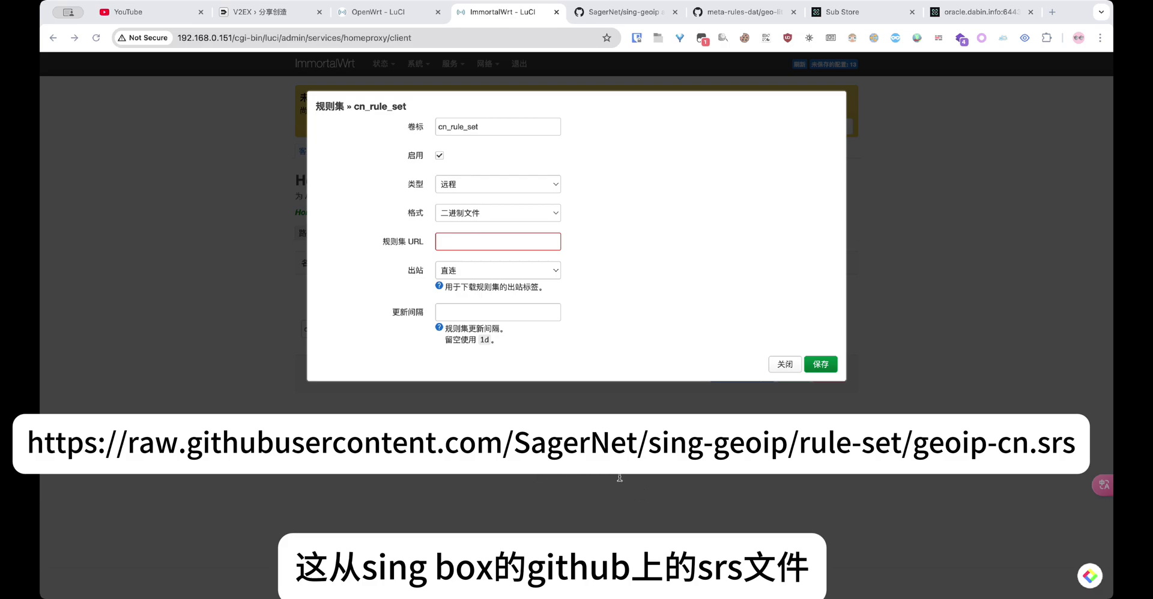
left_click(461, 237)
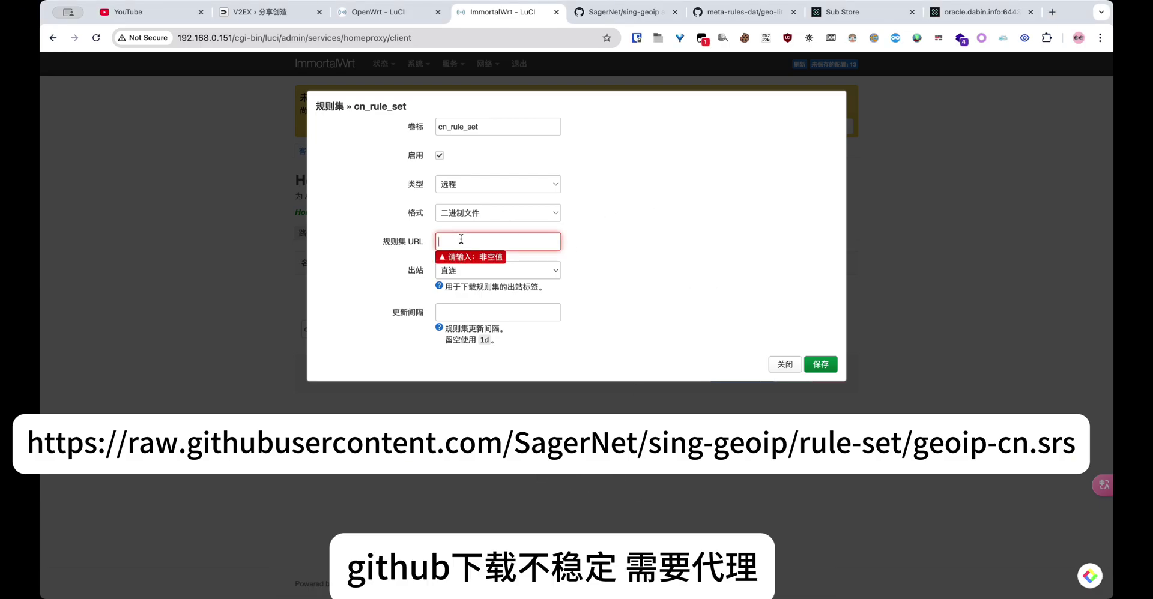
type("https://raw.githubusercontent.com/SagerNet/sing-geoip/rule-set/geoip-cn.srs")
left_click_drag(483, 241, 844, 243)
left_click(690, 203)
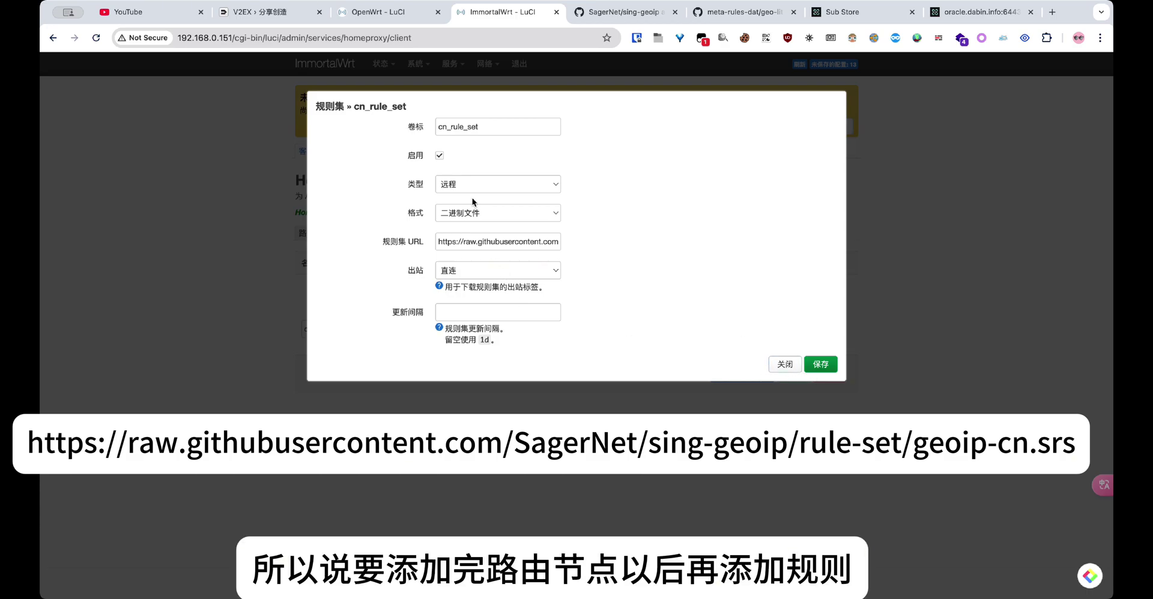
- Keep the cn_rule_set type as remote (远程), set its outbound to proxy, and save the rule set
left_click(487, 184)
left_click(661, 154)
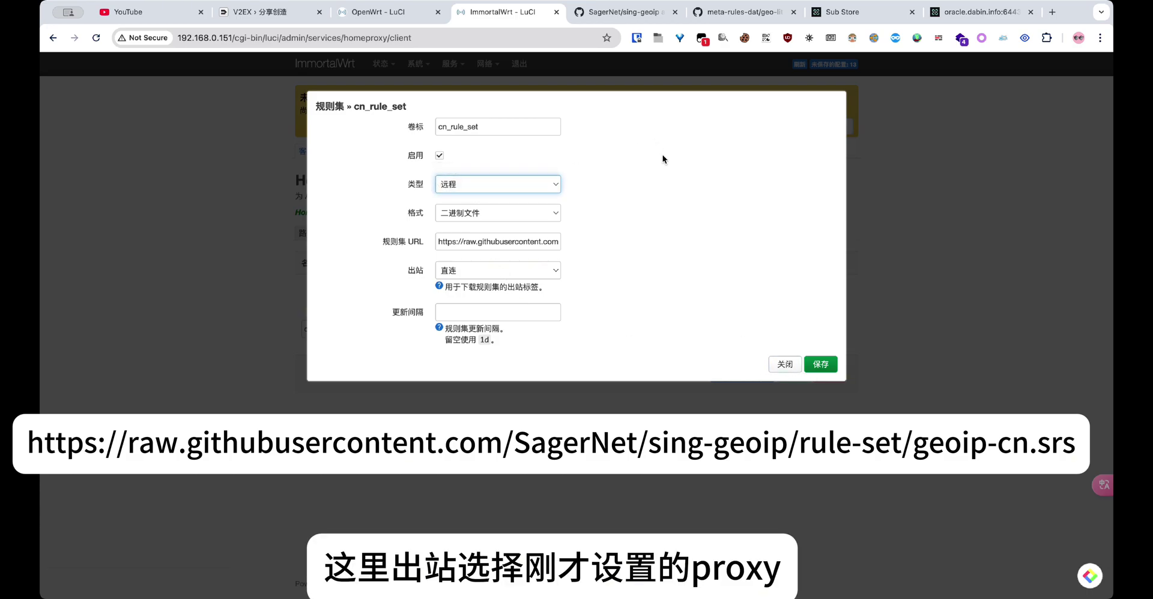
left_click(509, 272)
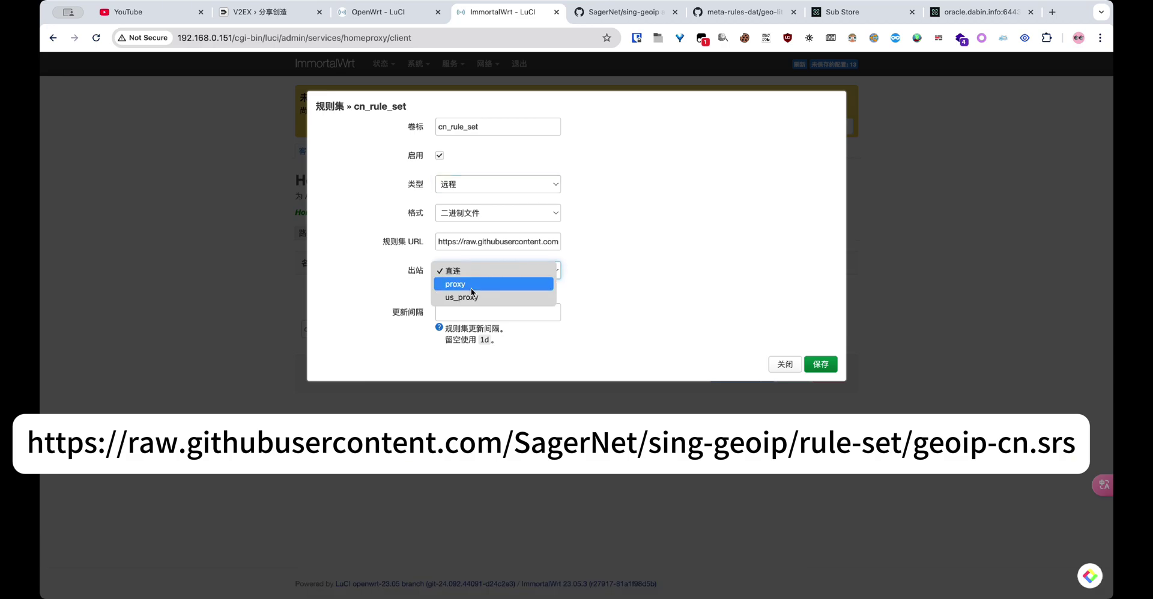
left_click(597, 286)
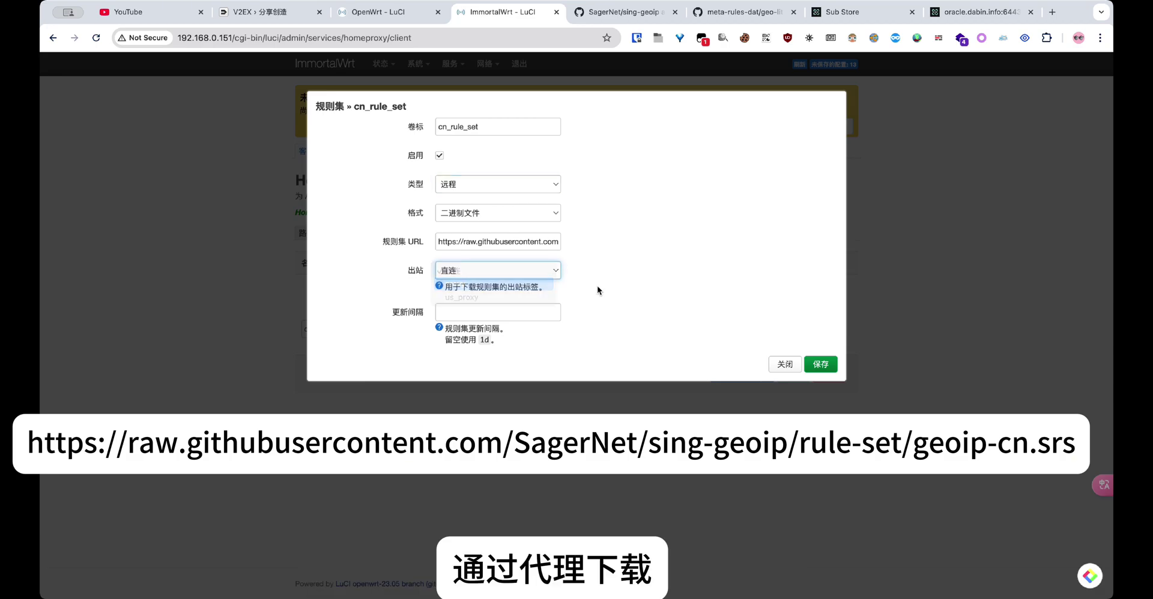
left_click(821, 364)
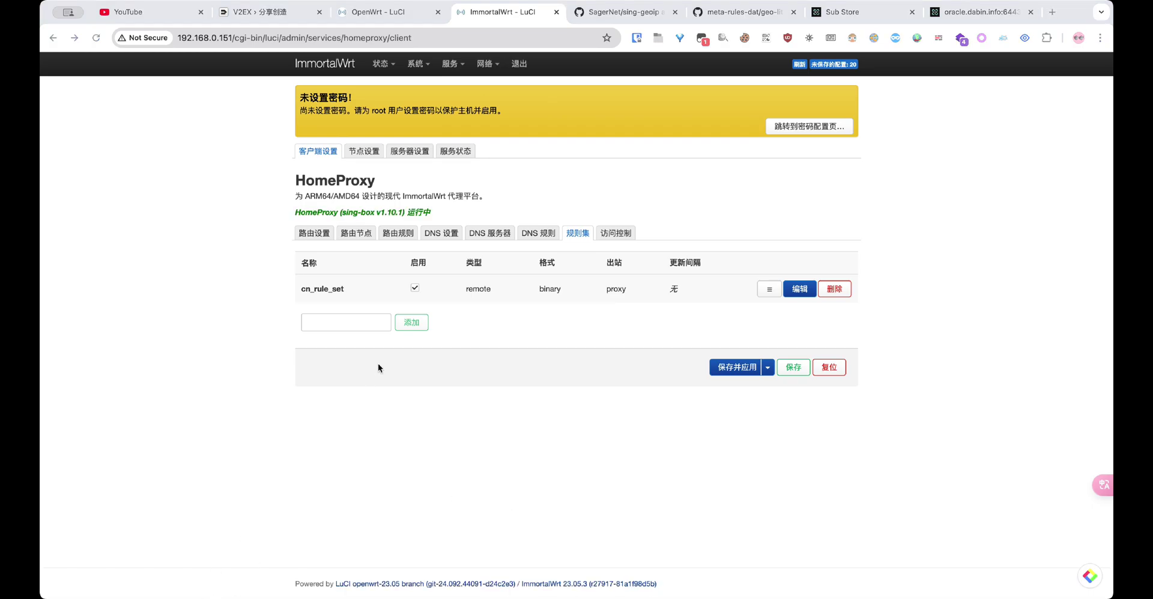
- Add a rule set named non_rule_set, keeping its type as remote (远程)
left_click(350, 323)
type("non_rule_set")
left_click(411, 322)
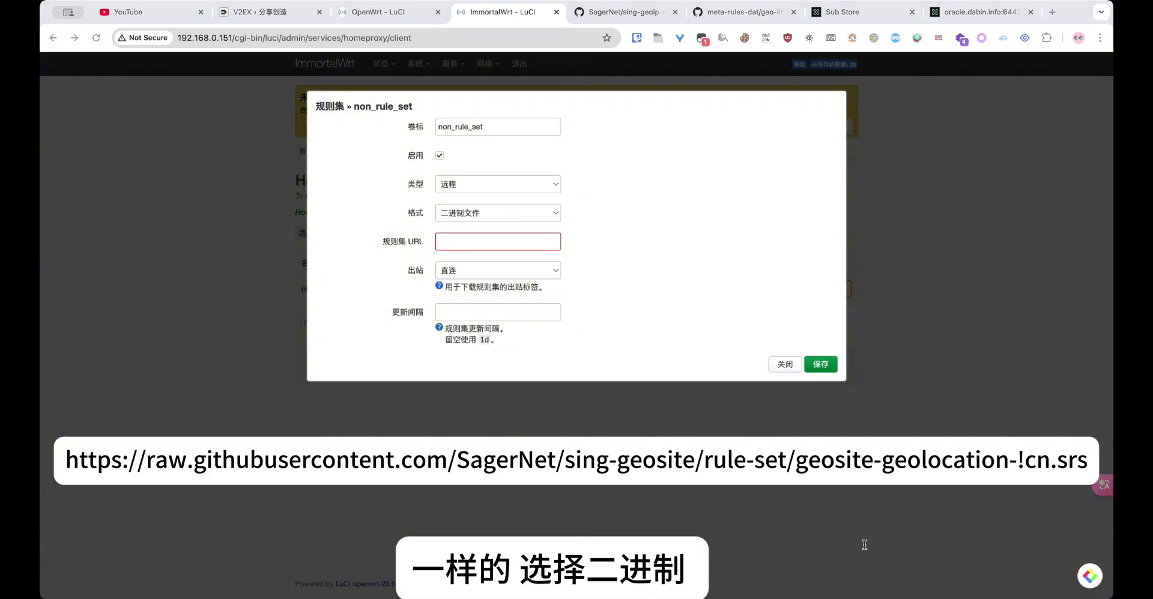
left_click(481, 184)
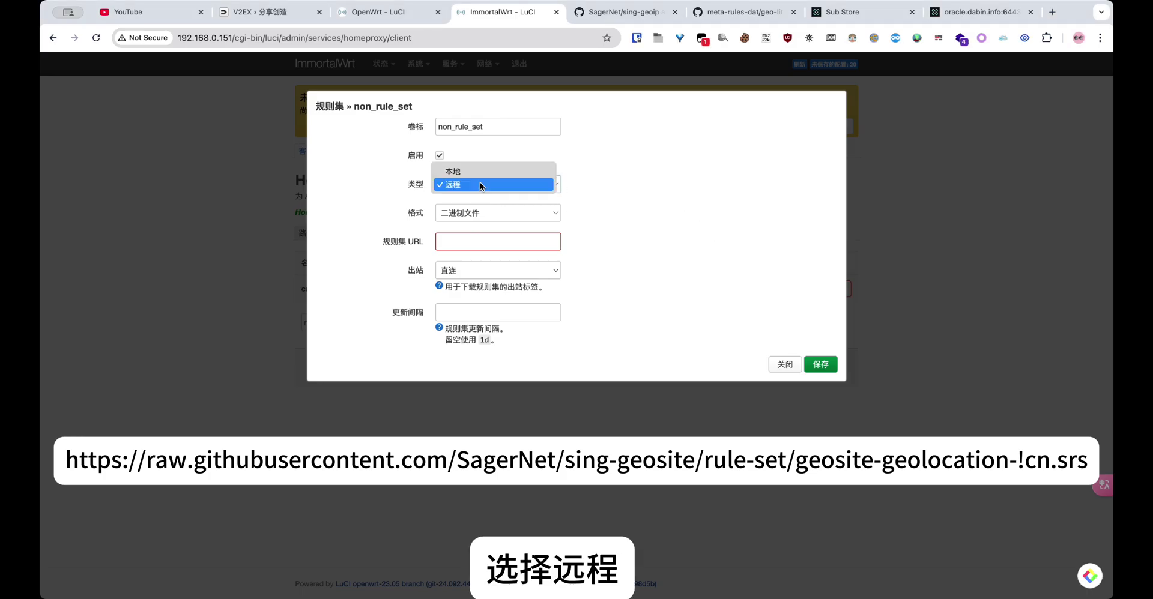
left_click(480, 183)
left_click(504, 270)
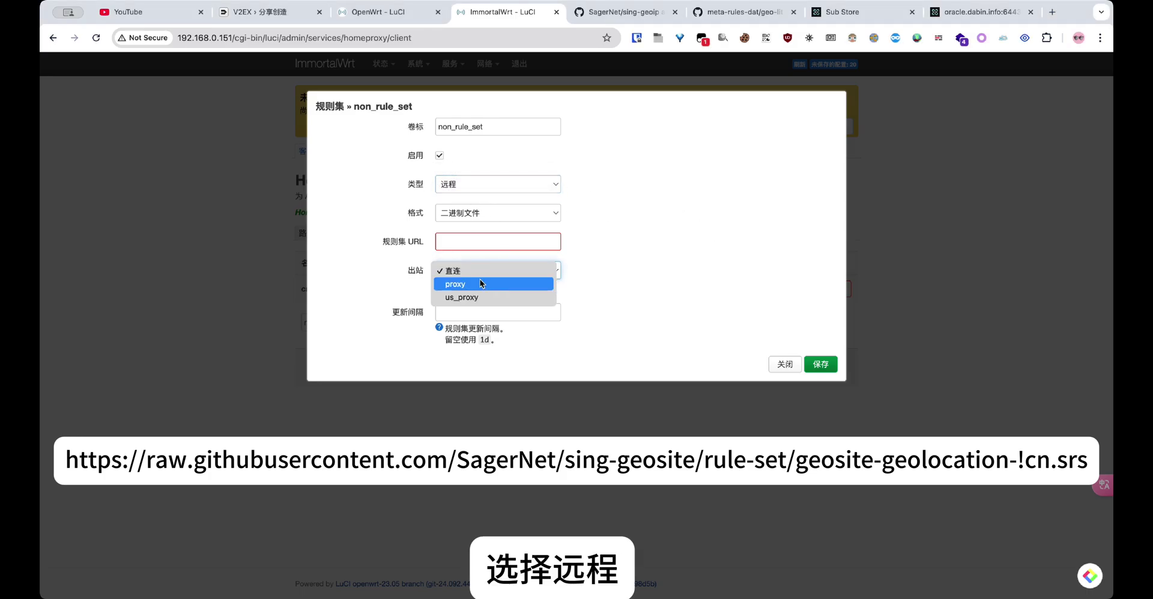
left_click(481, 281)
left_click(481, 242)
type("https://raw.githubusercontent.com/SagerNet/sing-geosite/rule-set/geosite-geolocation-!cn.srs")
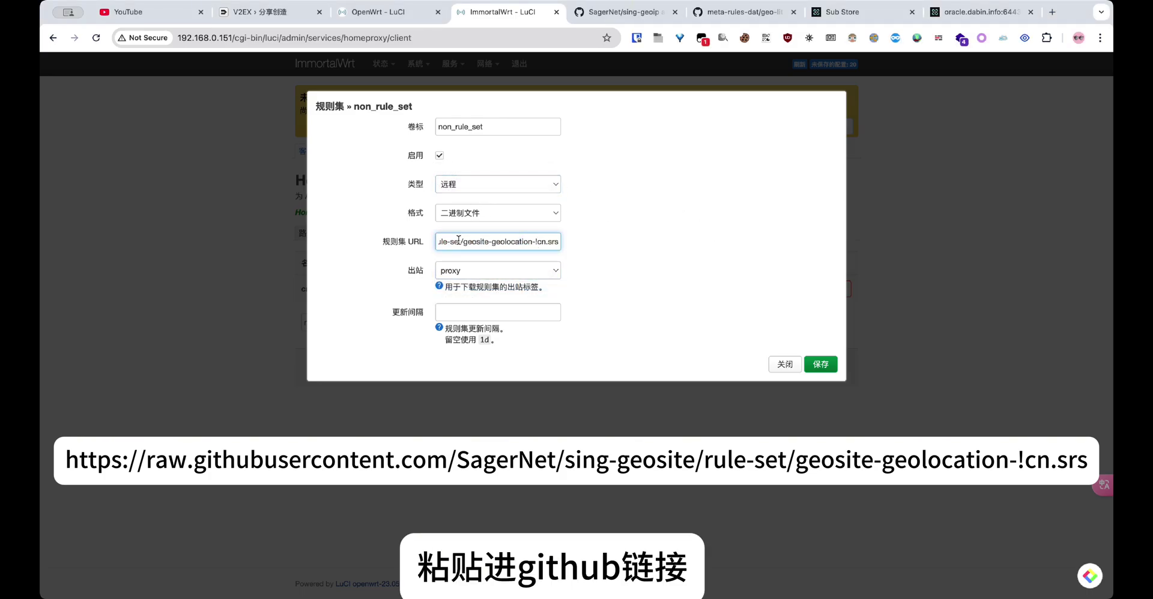
left_click(617, 251)
left_click(822, 368)
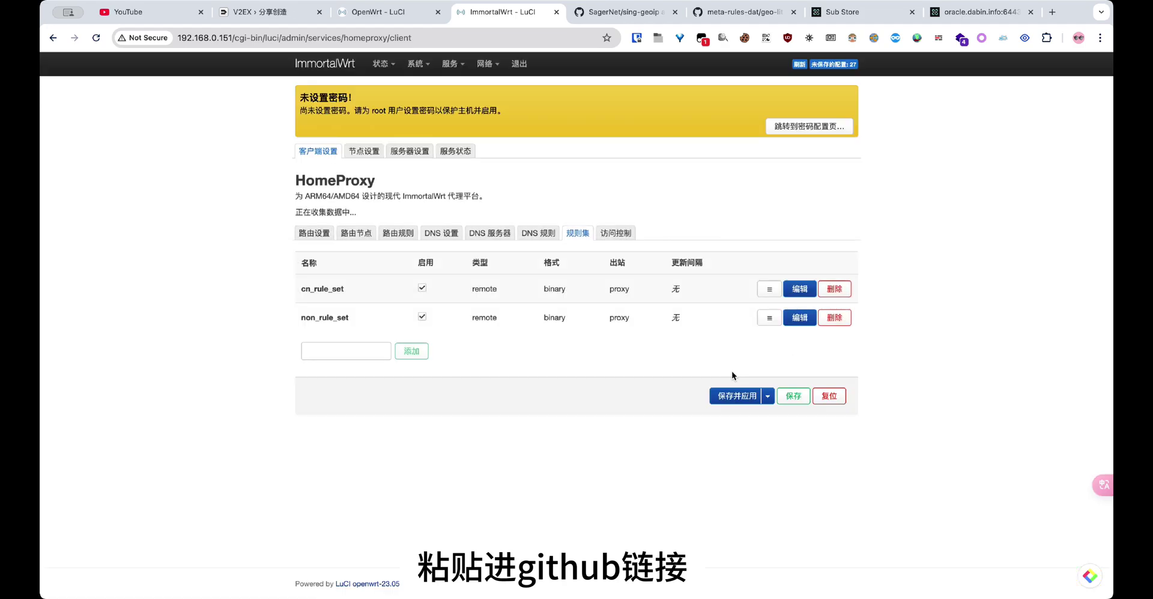
- Open geoip-ad.srs in the rule-set branch of GitHub's SagerNet/sing-geoip repository and request its raw file
left_click(612, 18)
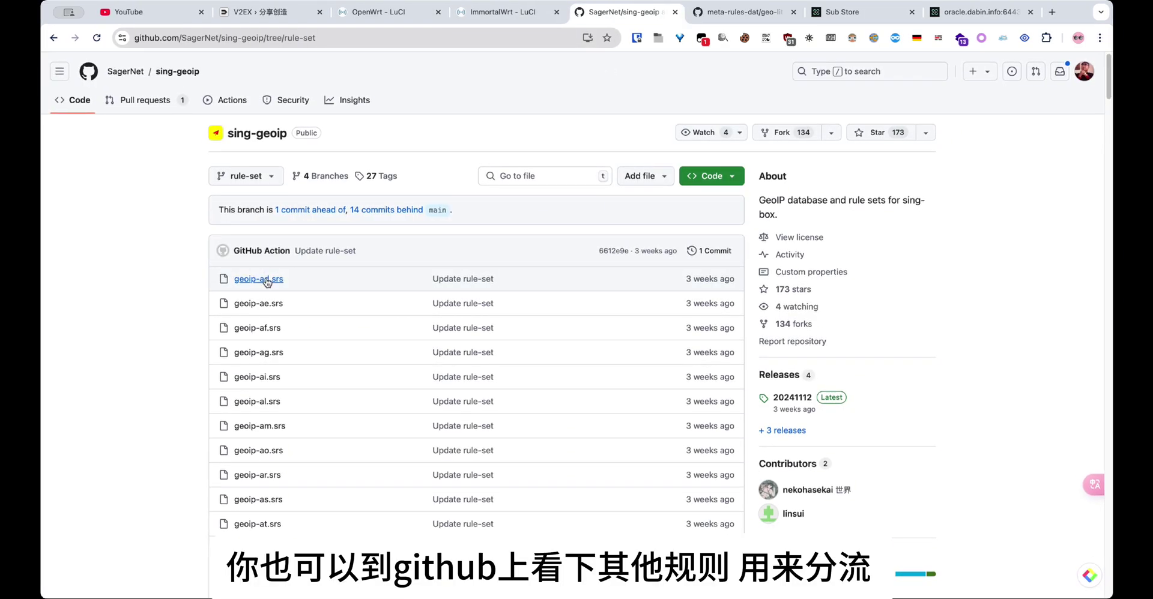
left_click(263, 280)
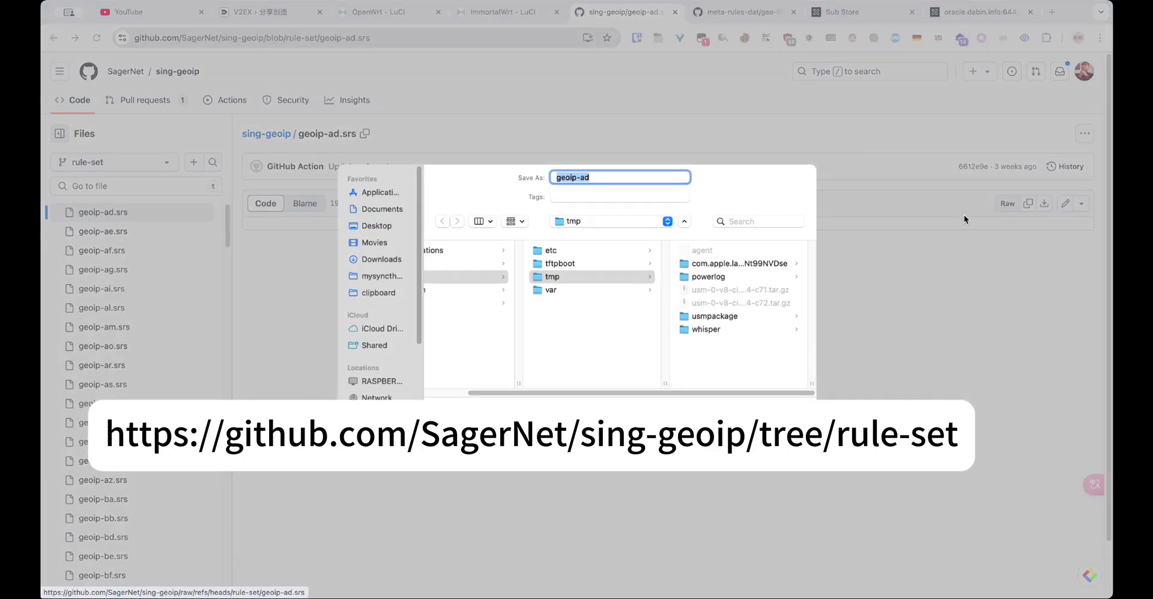
key("Return")
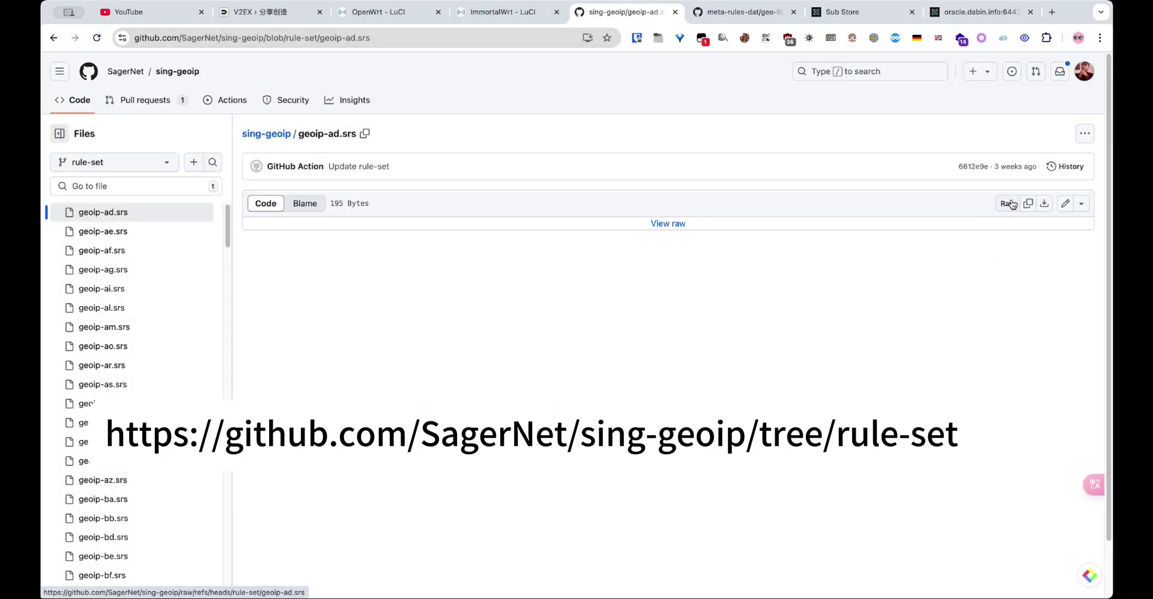
- Return to HomeProxy and add a routing rule (路由规则) named non_cn_rule
left_click(480, 13)
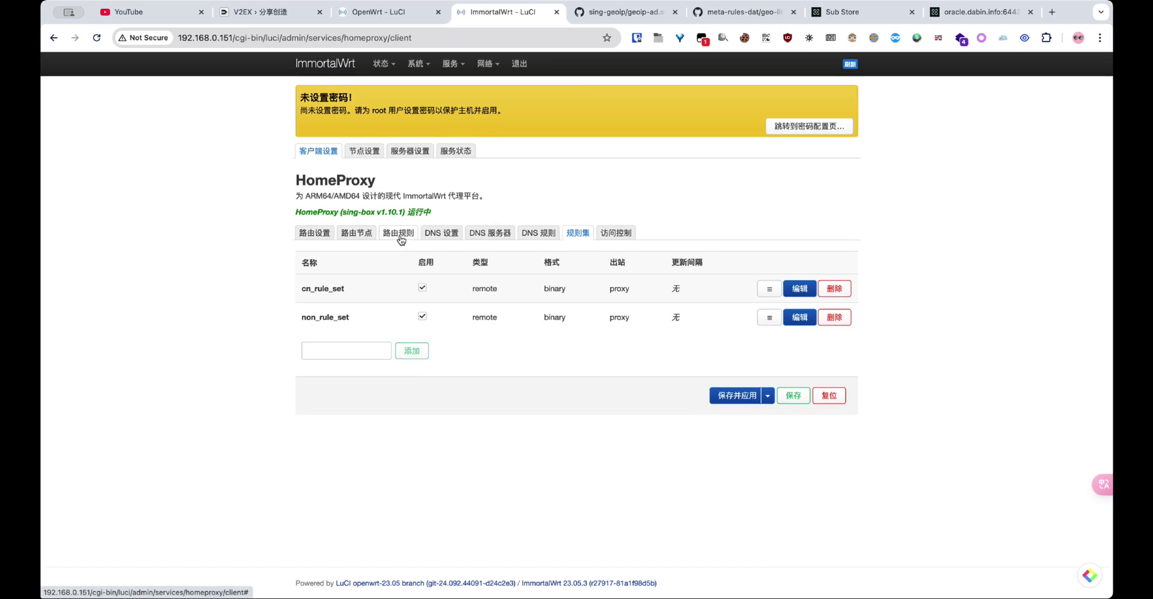
left_click(398, 235)
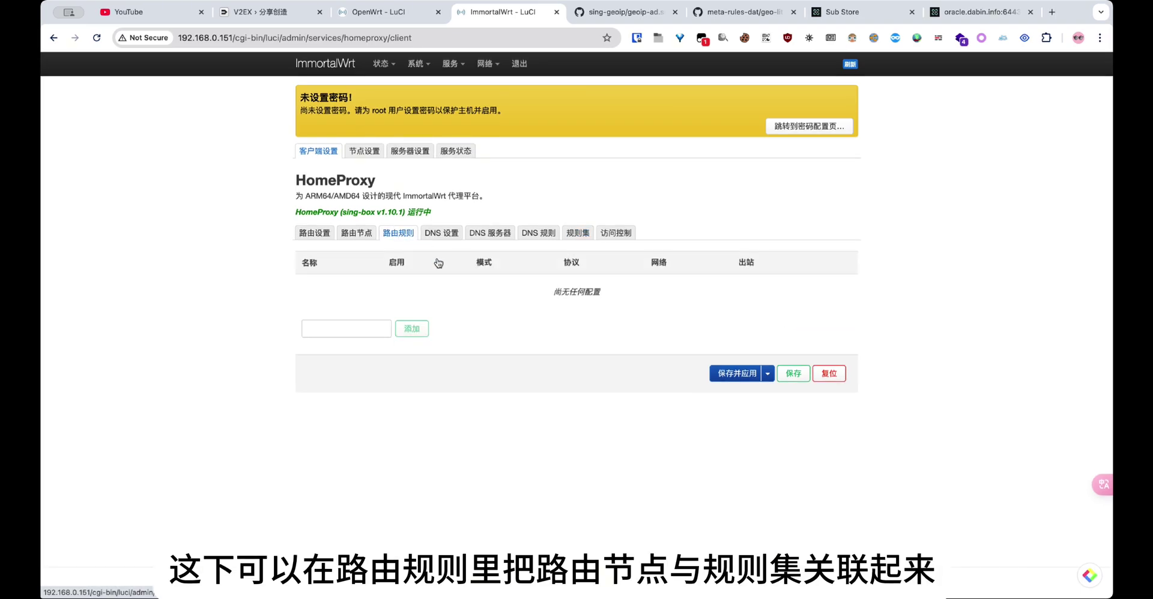
left_click(353, 328)
type("onon")
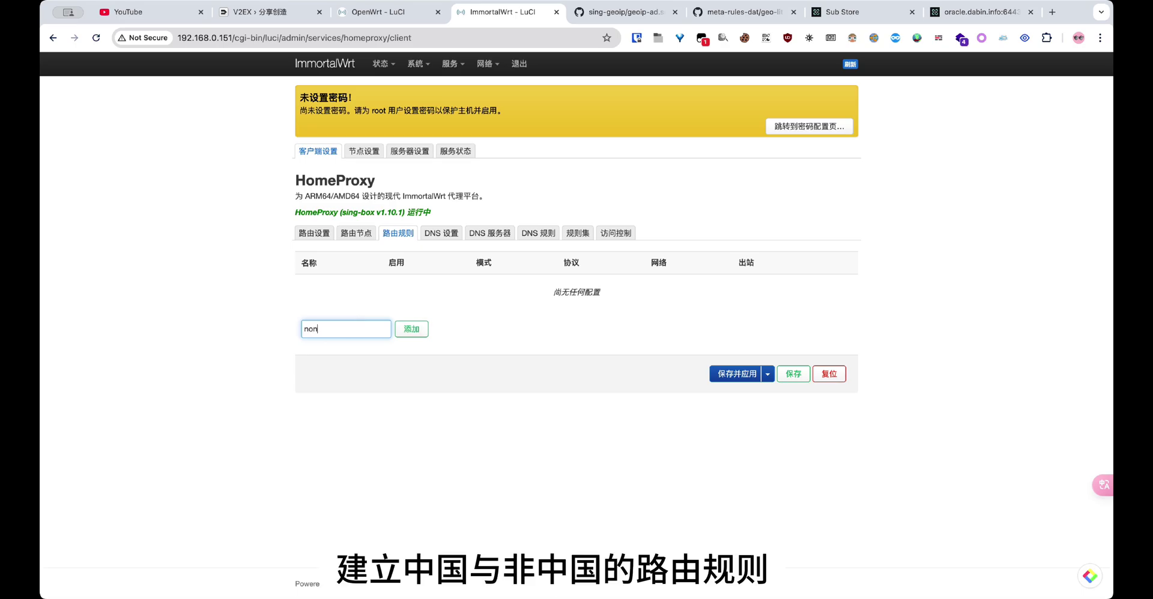
type("_cn_rule")
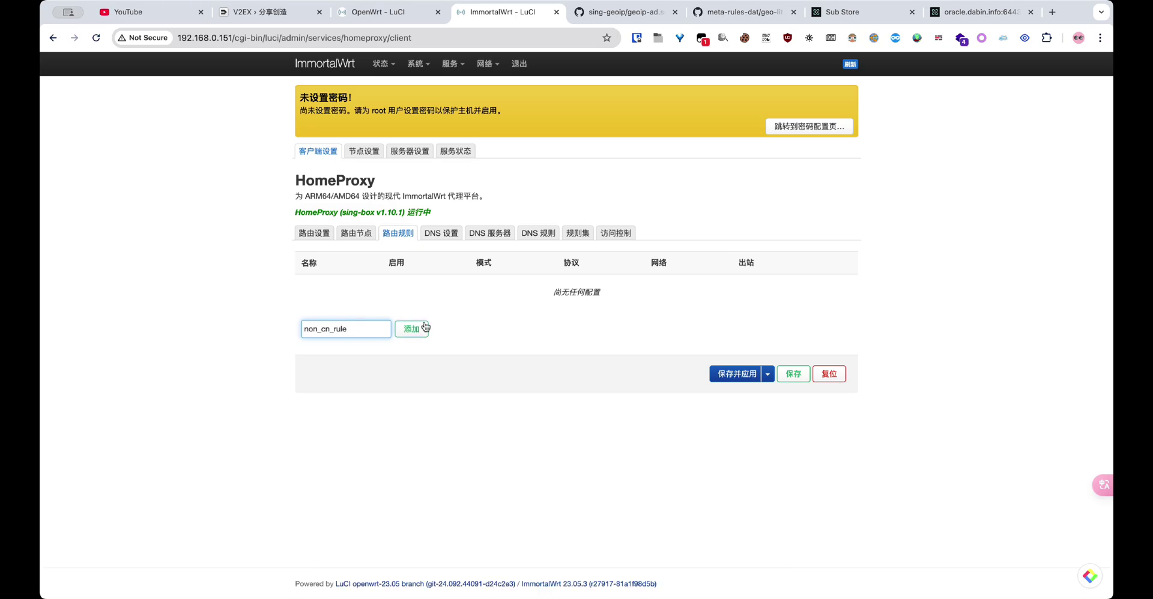
left_click(425, 328)
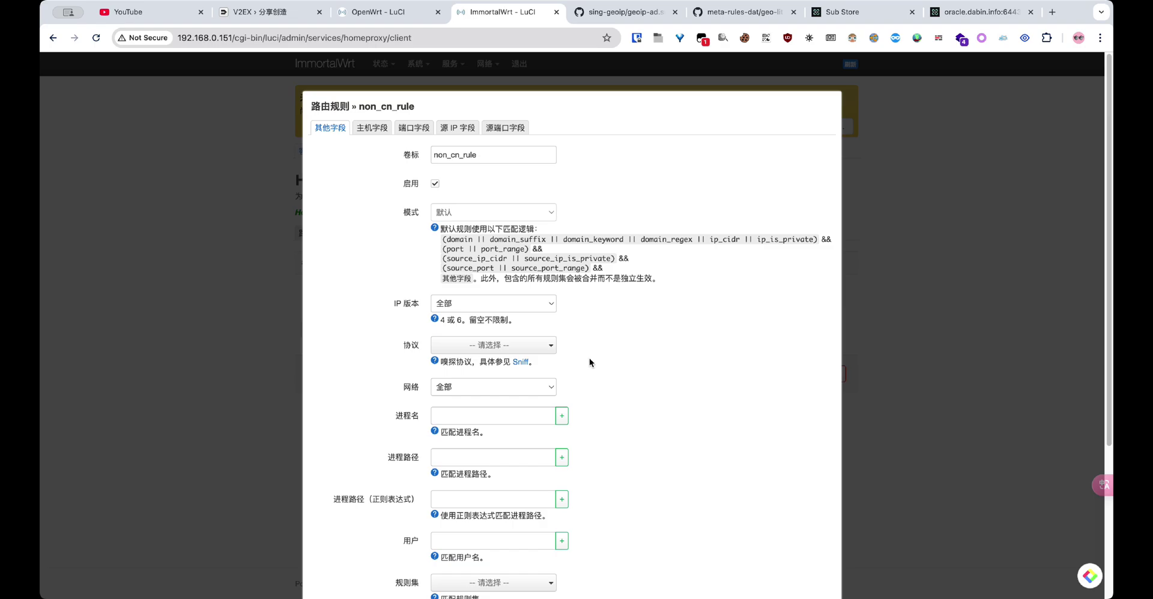
- Assign non_rule_set to non_cn_rule, save the rule, and set its outbound to proxy
scroll(589, 362, "down", 5)
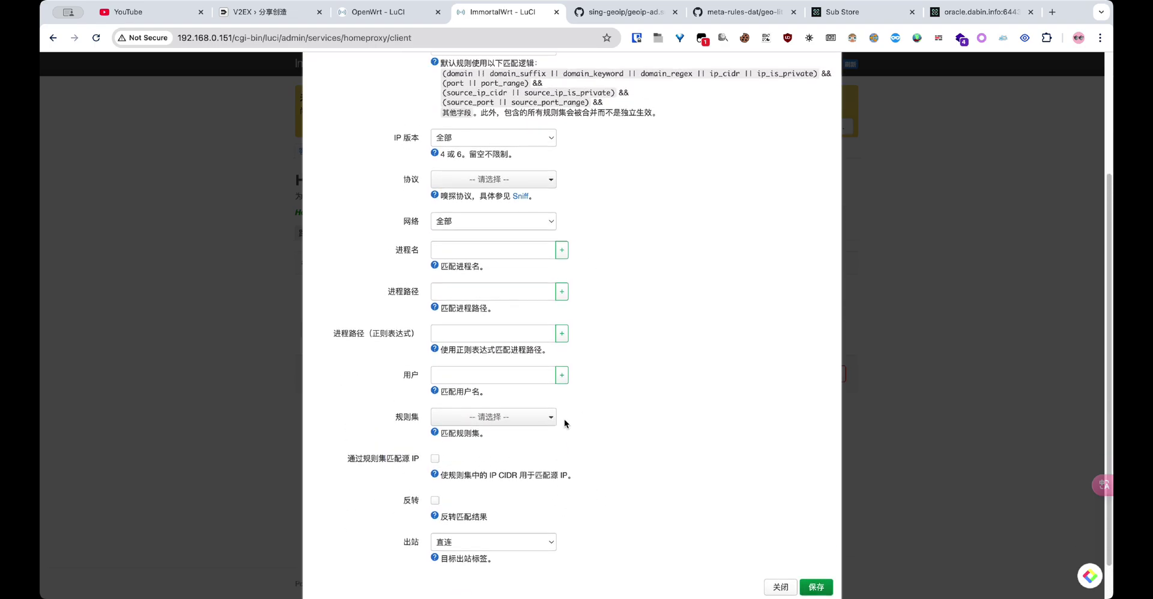
left_click(529, 418)
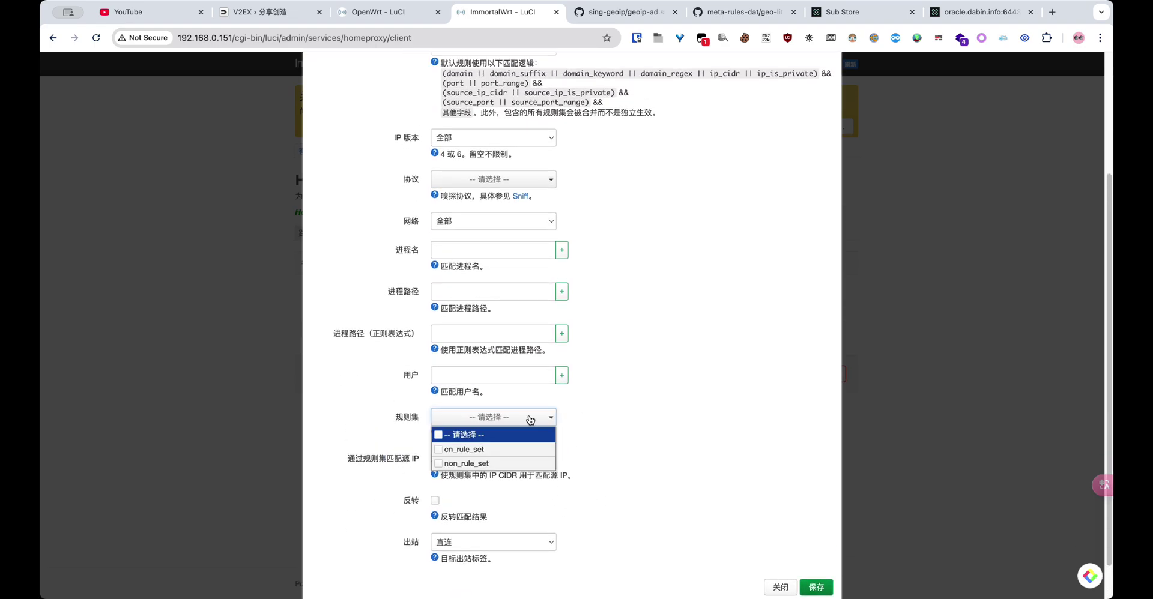
left_click(438, 463)
left_click(701, 386)
scroll(701, 385, "up", 5)
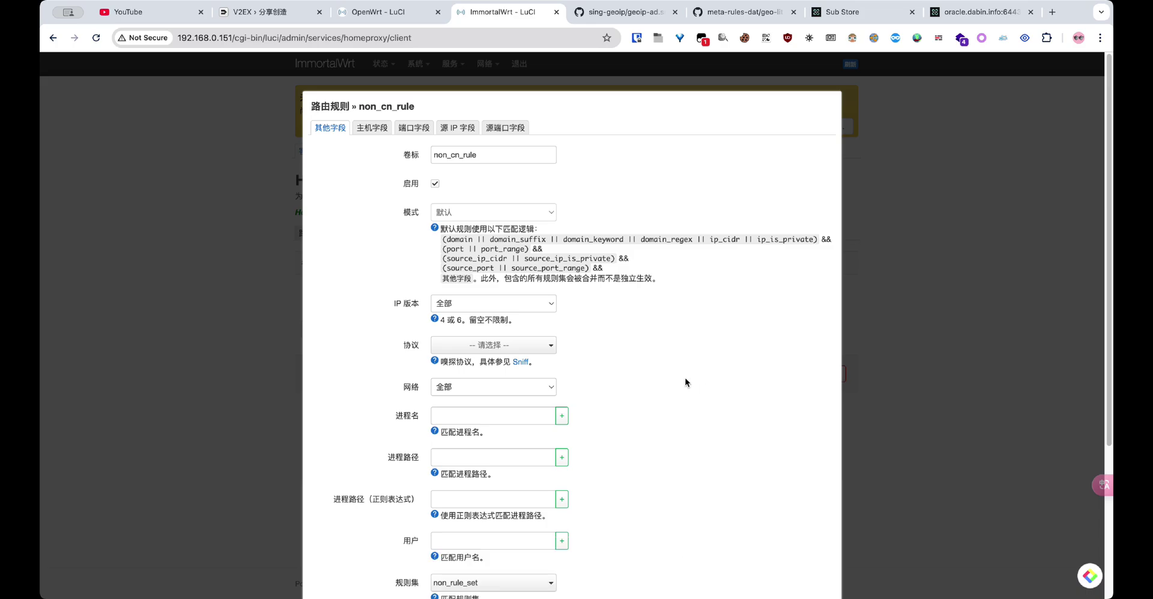
scroll(685, 377, "down", 5)
left_click(818, 543)
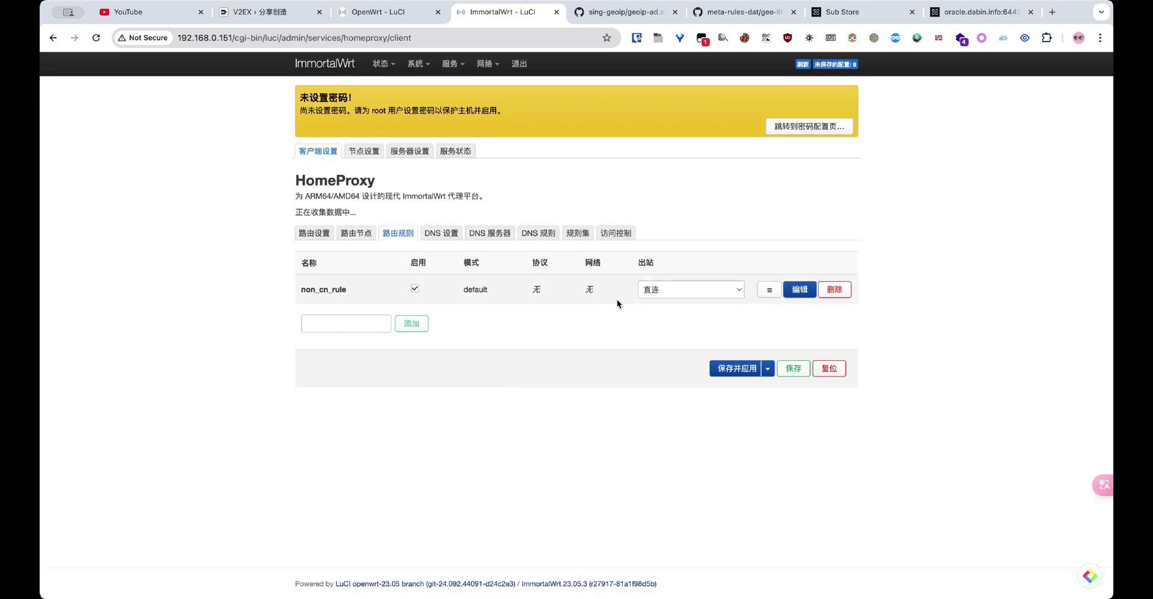
left_click(672, 290)
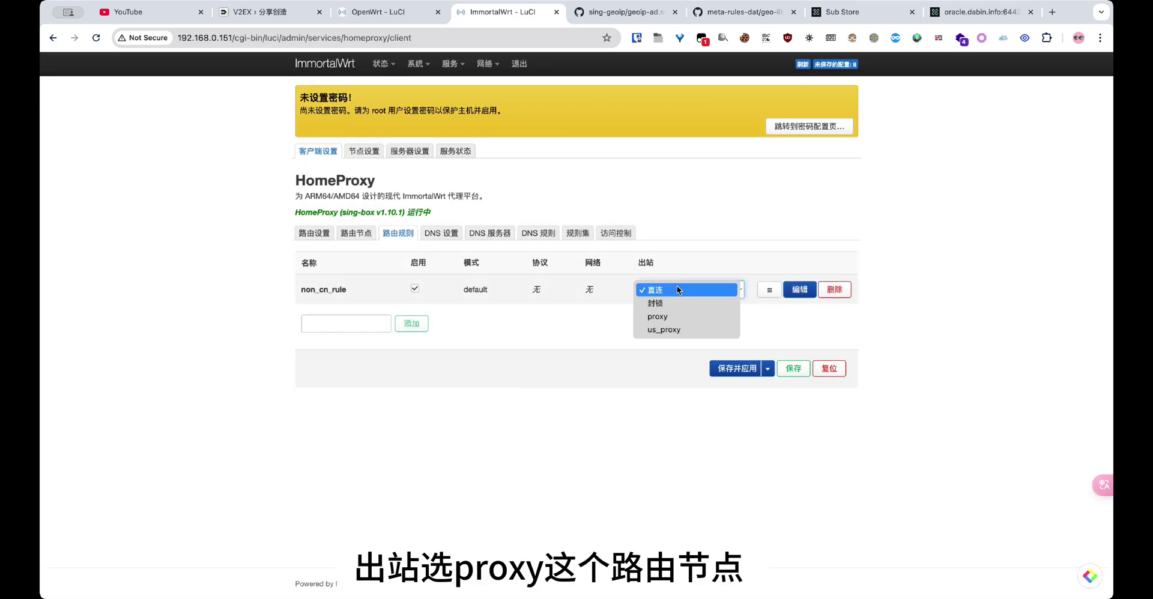
left_click(675, 317)
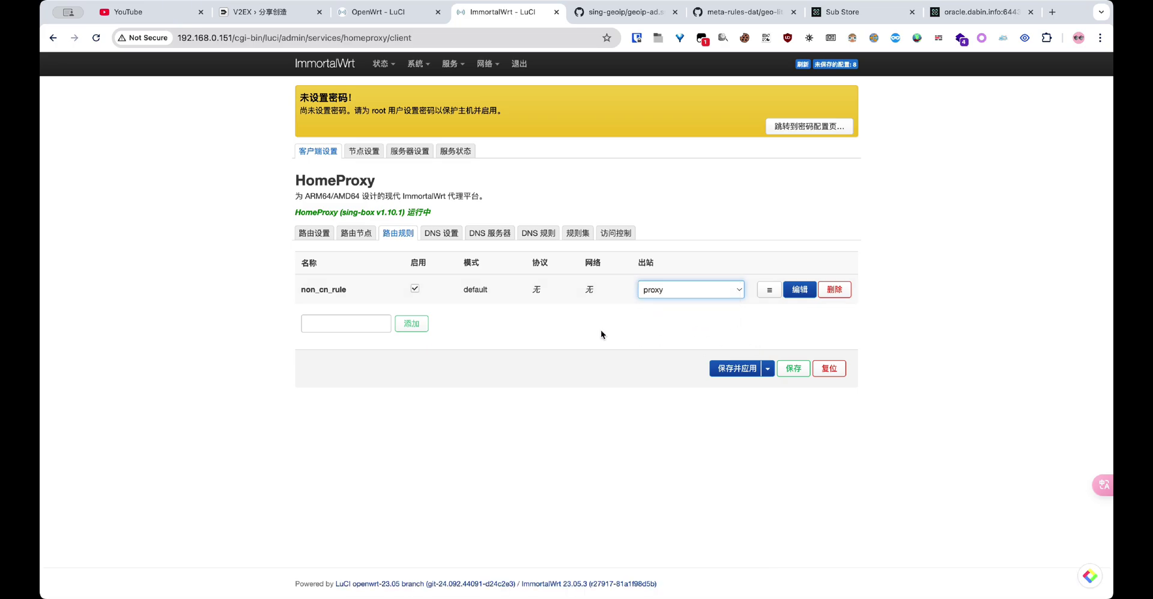
- Add a routing rule named cn_rule that matches cn_rule_set with the direct (直连) outbound, and save it
left_click(327, 324)
type("cn_")
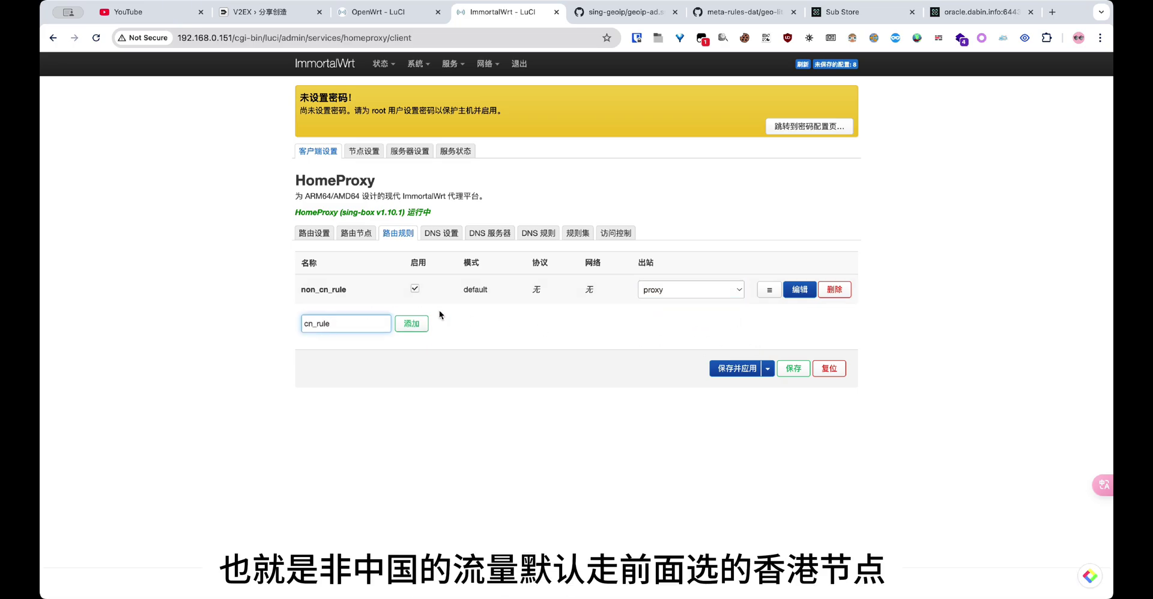
type("rule")
left_click(411, 324)
scroll(595, 371, "down", 5)
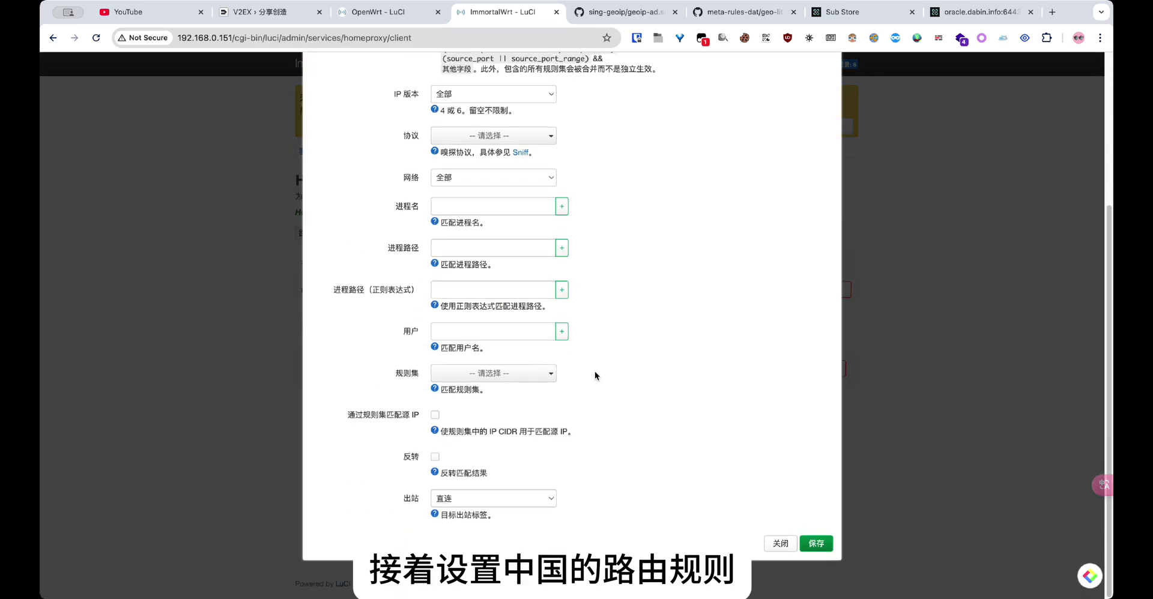
left_click(510, 373)
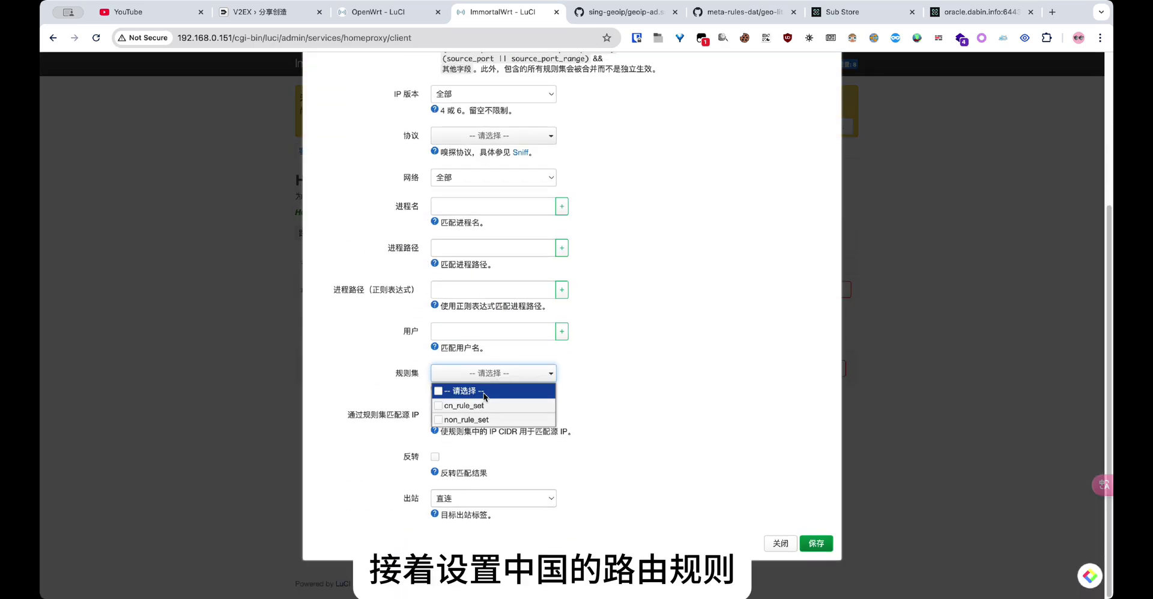
left_click(439, 407)
left_click(715, 439)
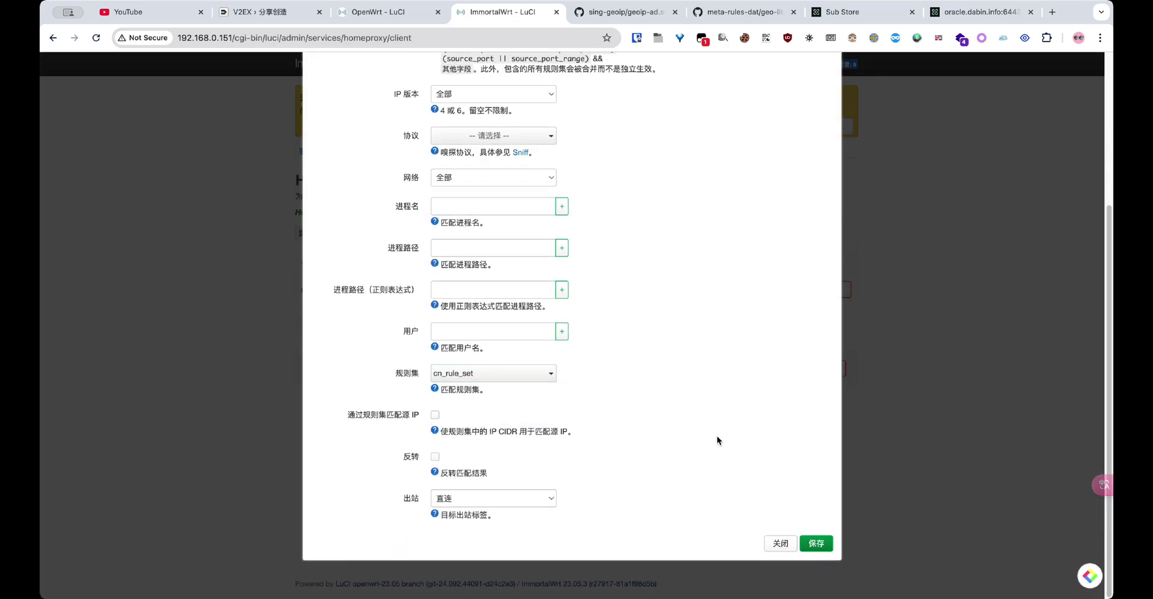
left_click(821, 541)
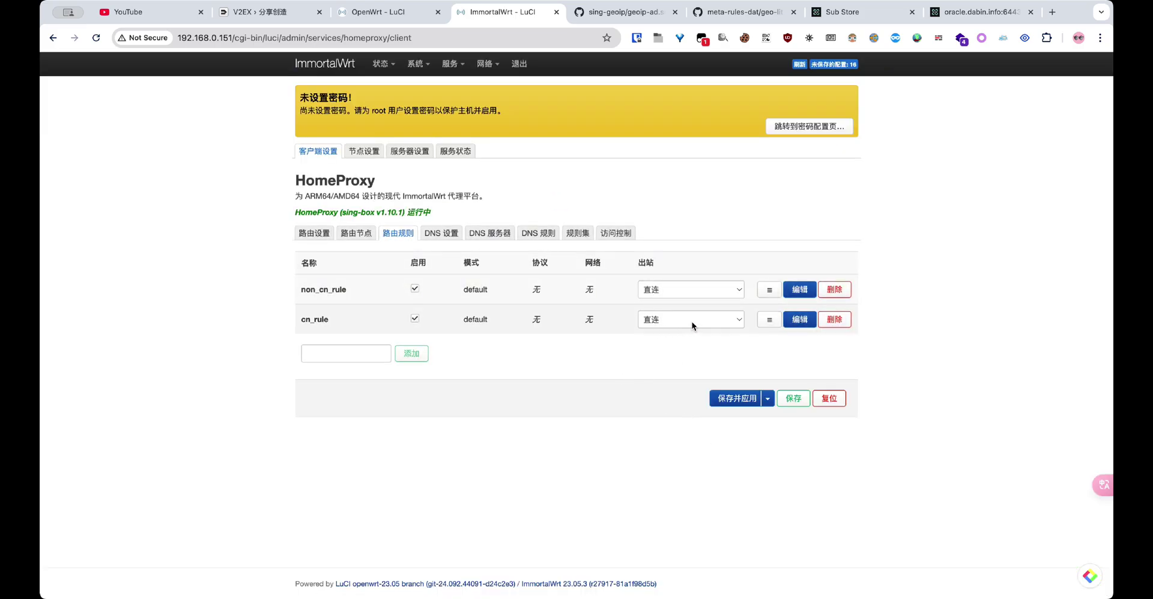
- Set the outbound of non_cn_rule to proxy, and save and apply the routing rules
left_click(690, 294)
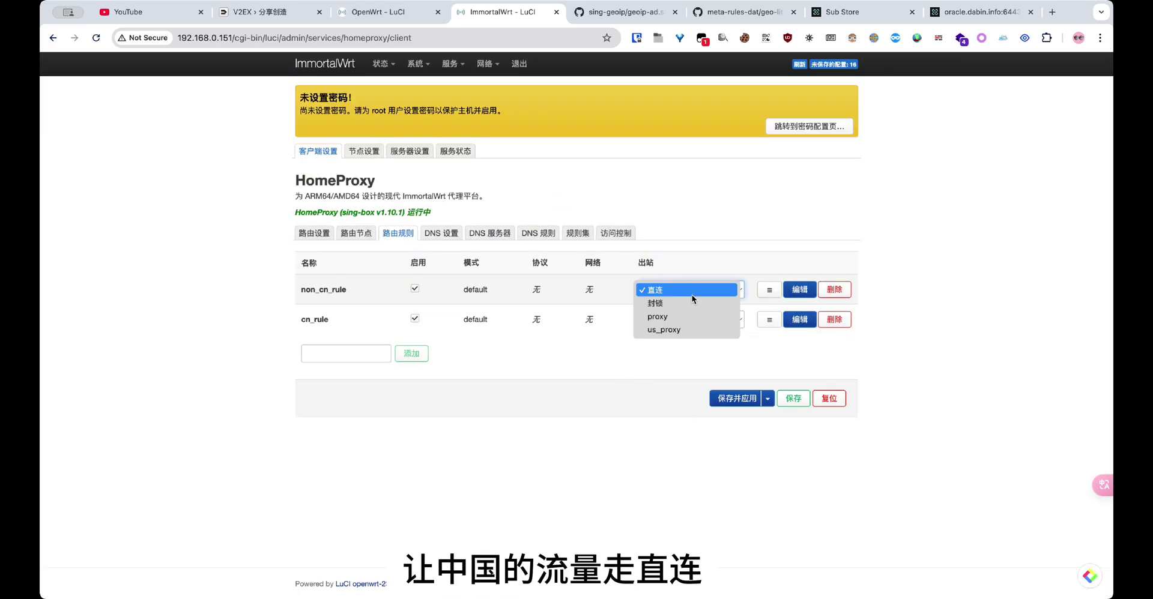
left_click(681, 315)
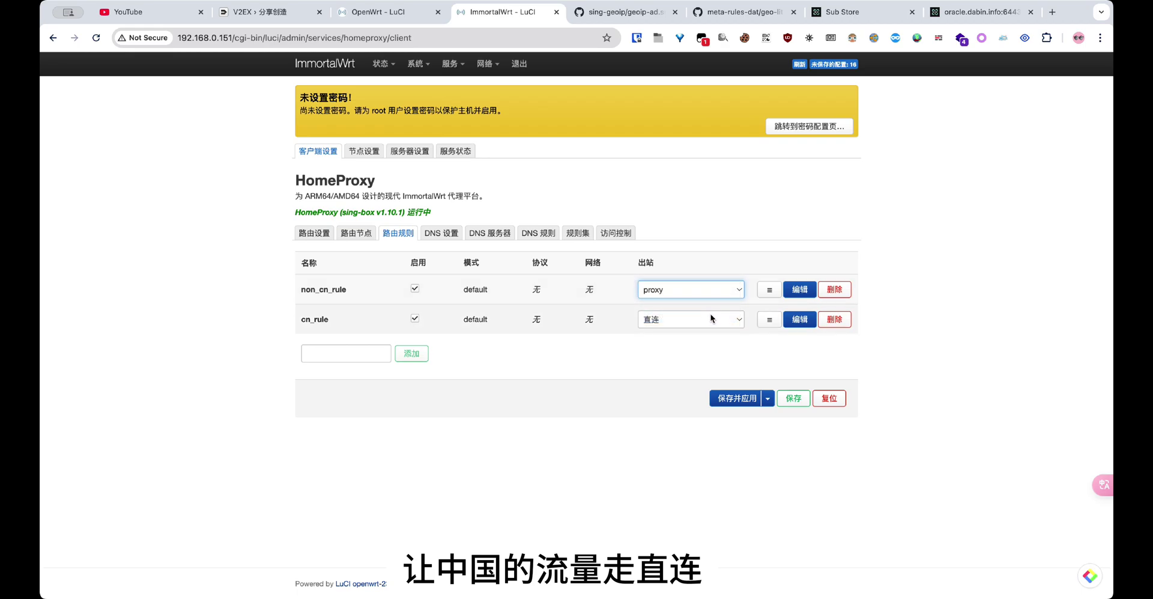
left_click(792, 399)
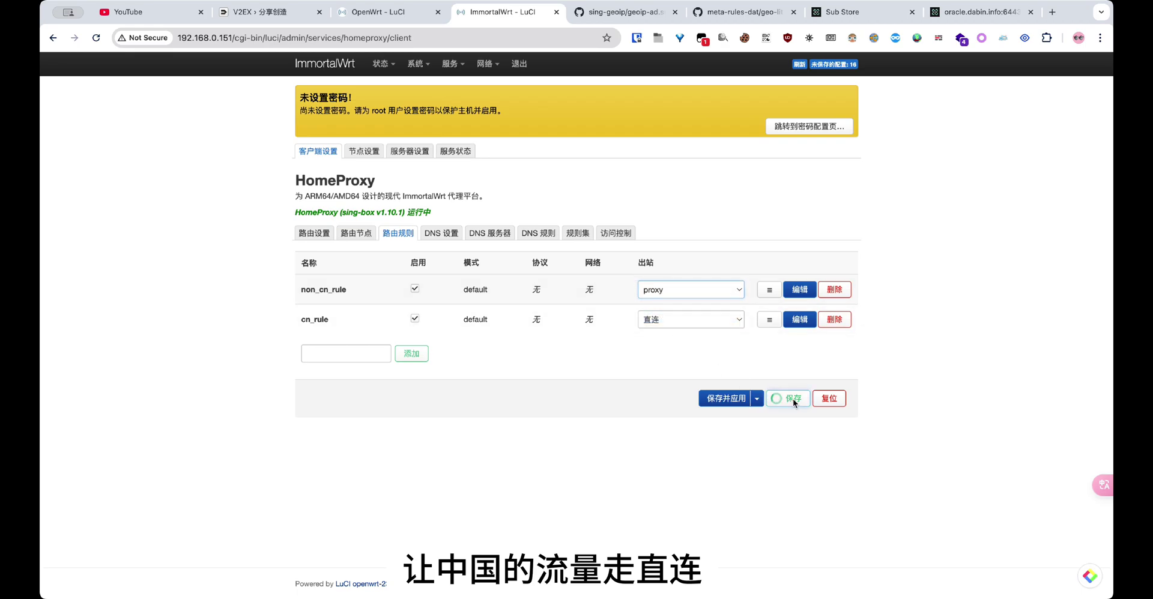
left_click(727, 400)
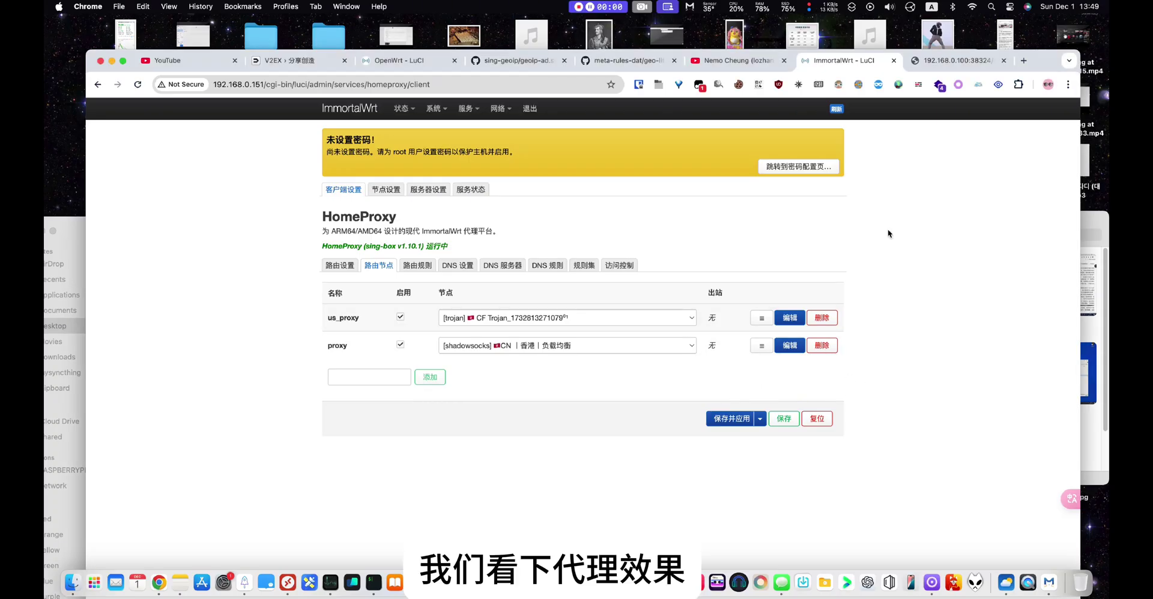
- Check the browser's active proxy profile and load v2ex.com in a new incognito window
left_click(941, 85)
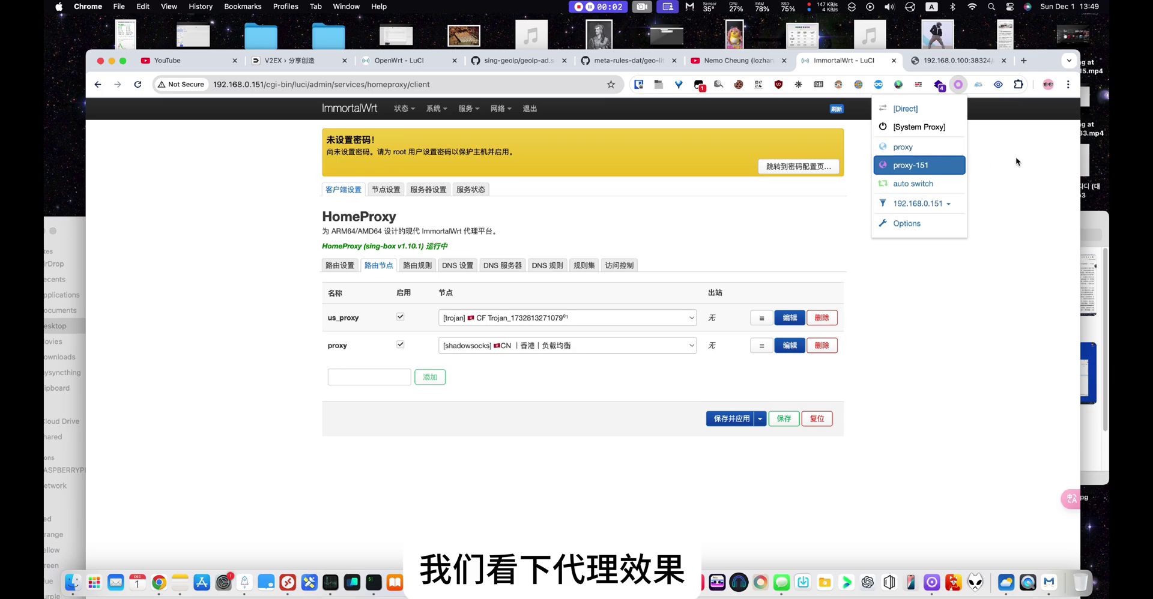
left_click(1068, 84)
left_click(991, 164)
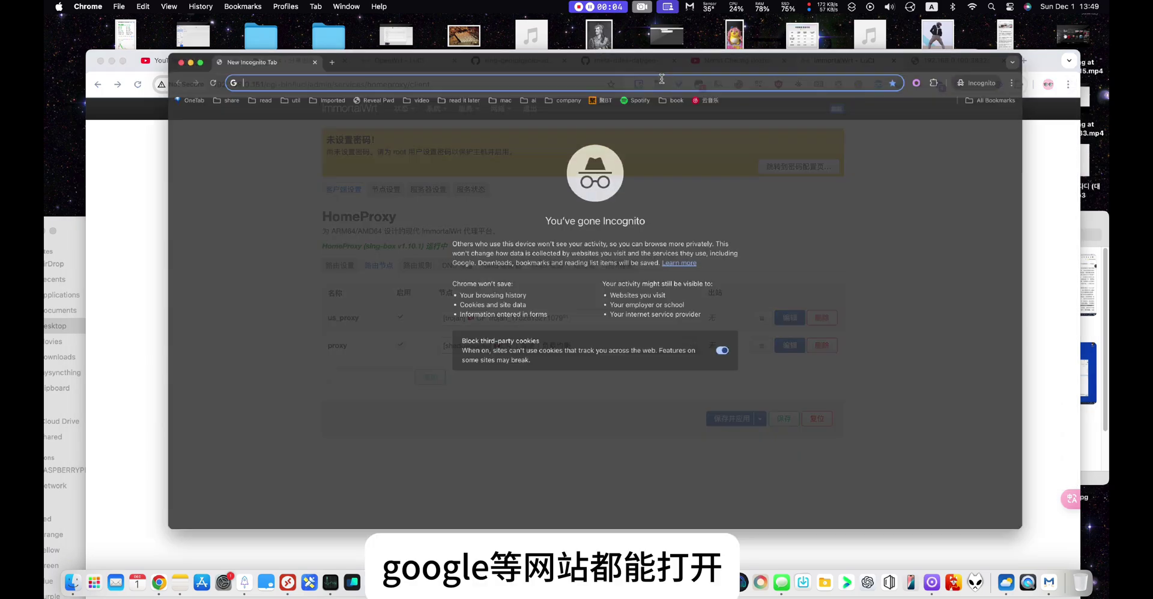
type("v2ex")
key("Return")
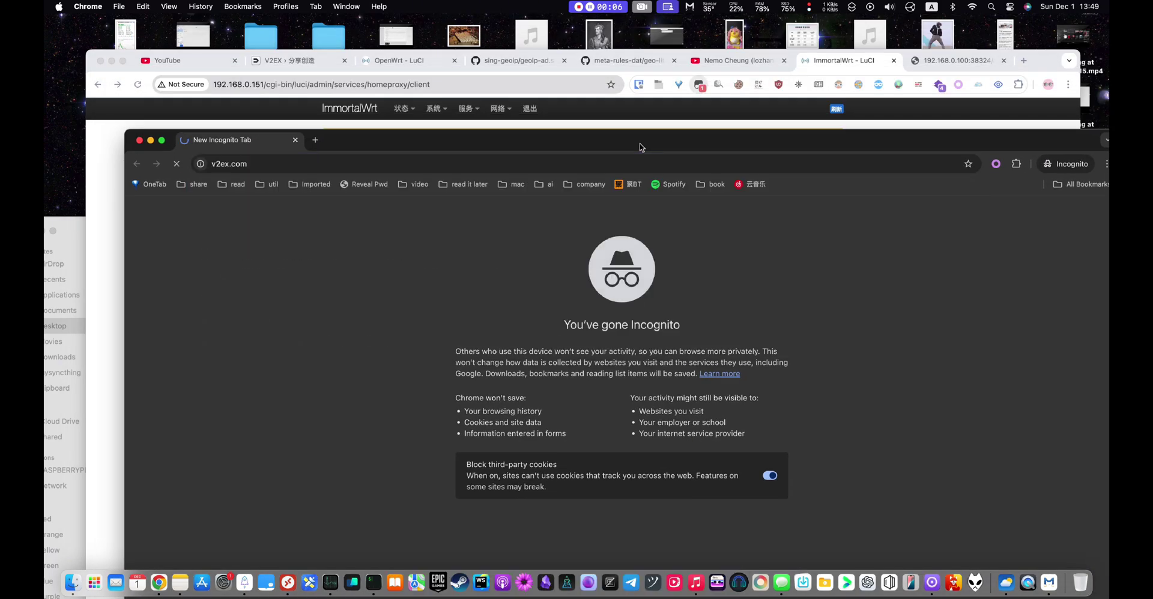
- Load youtube.com and google.com in separate new incognito tabs to test the proxy
left_click(314, 141)
type("youtube.com")
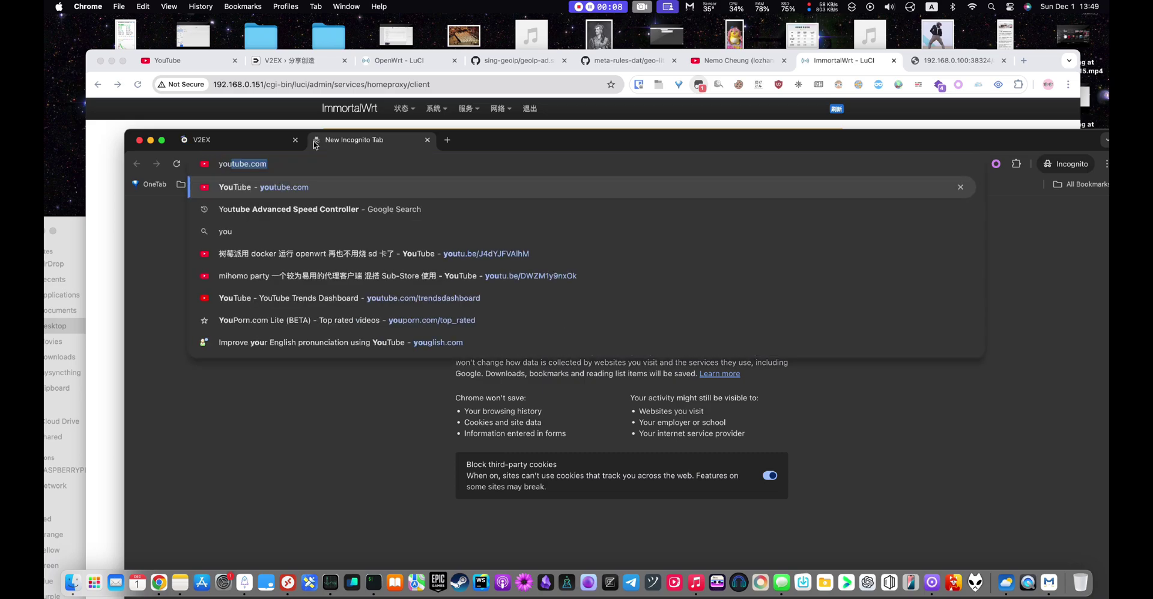
key("Return")
left_click(446, 140)
type("google.com")
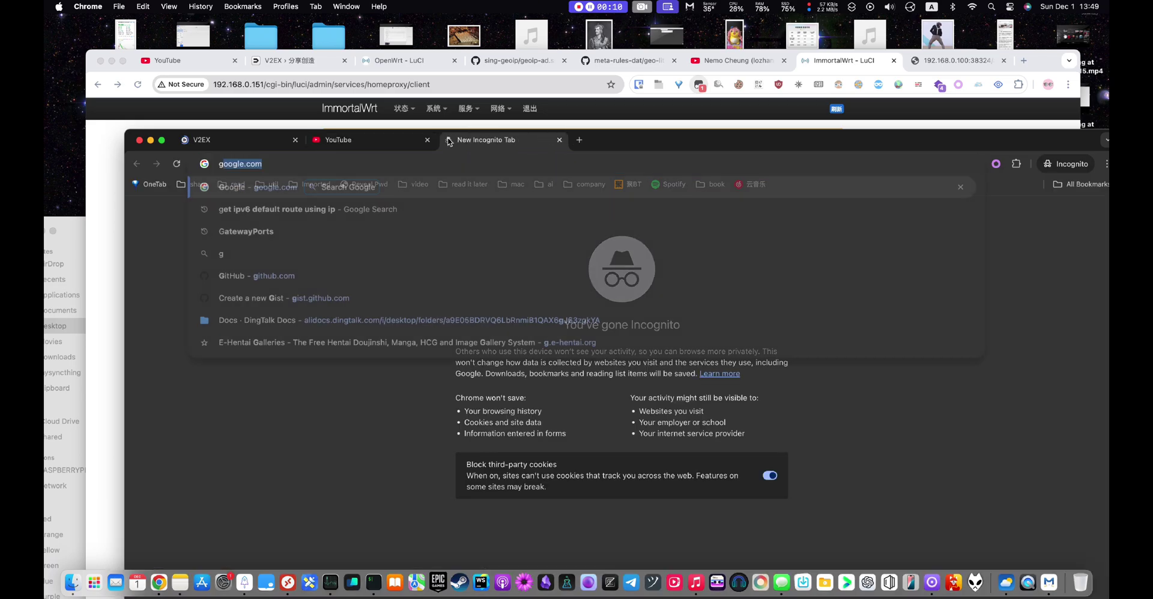
key("Return")
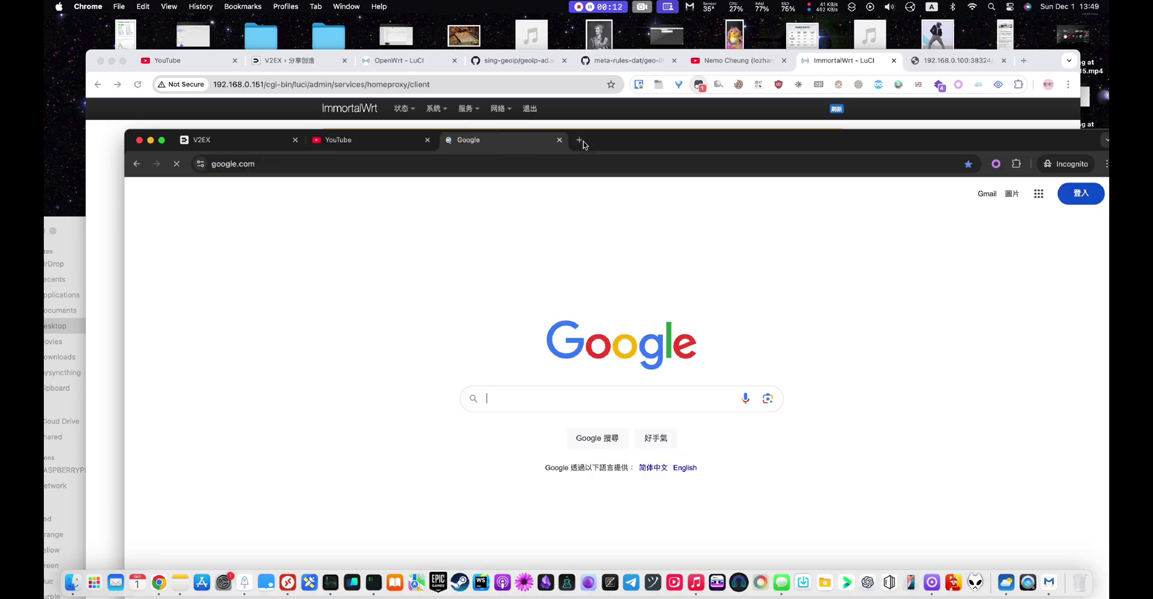
- Load claude.ai/chats in a new incognito tab and check the routing nodes on the HomeProxy page behind it
left_click(579, 140)
type("claude.ai/chats")
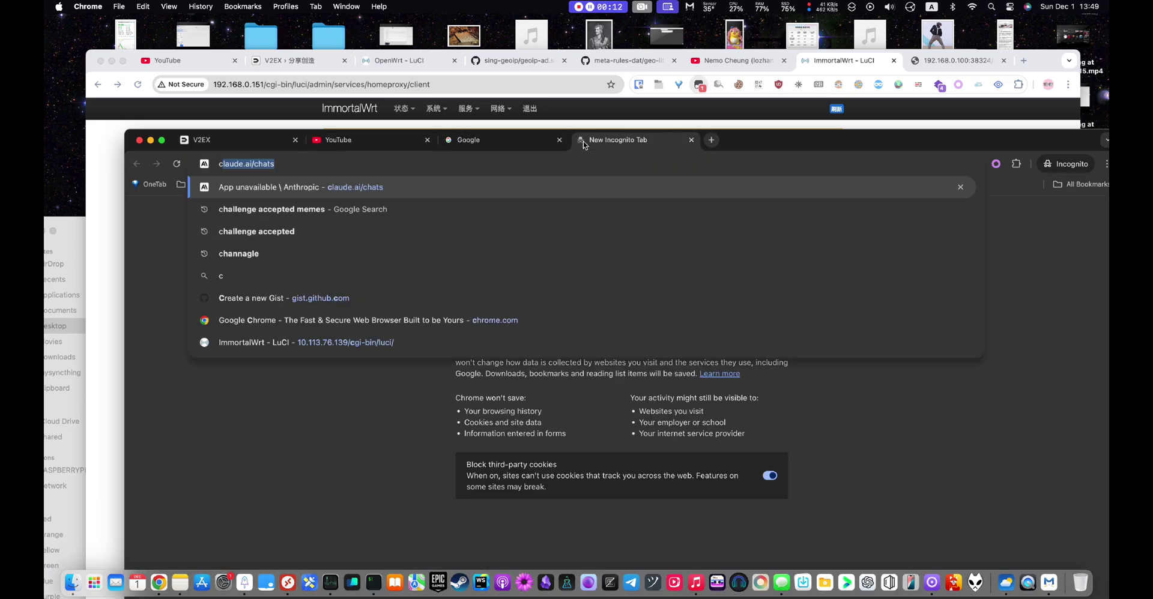
key("Return")
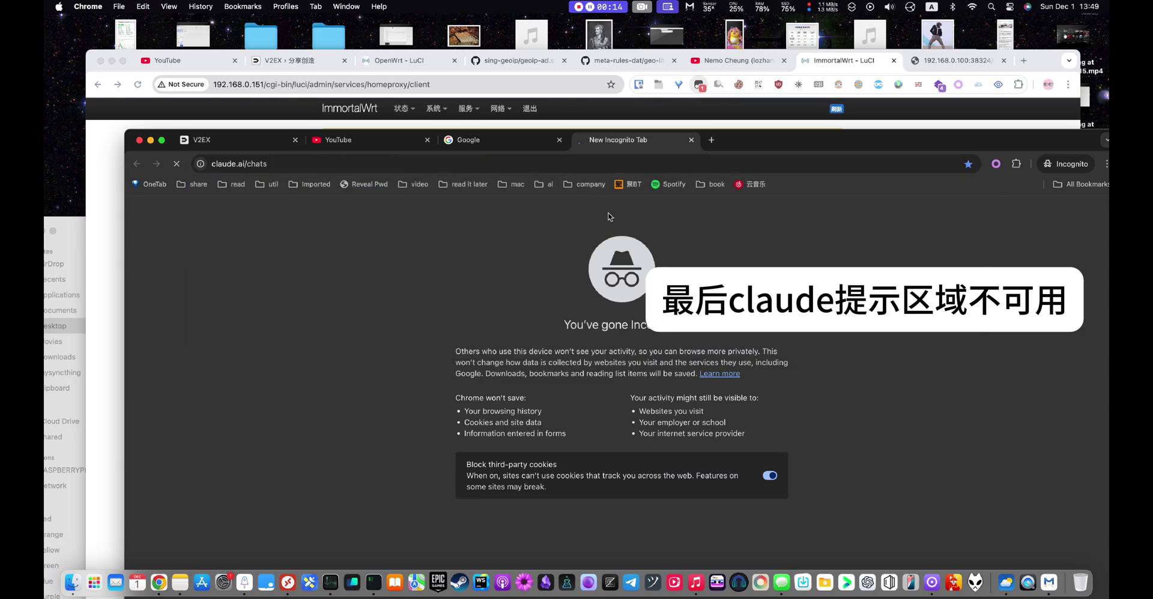
left_click_drag(584, 145, 476, 399)
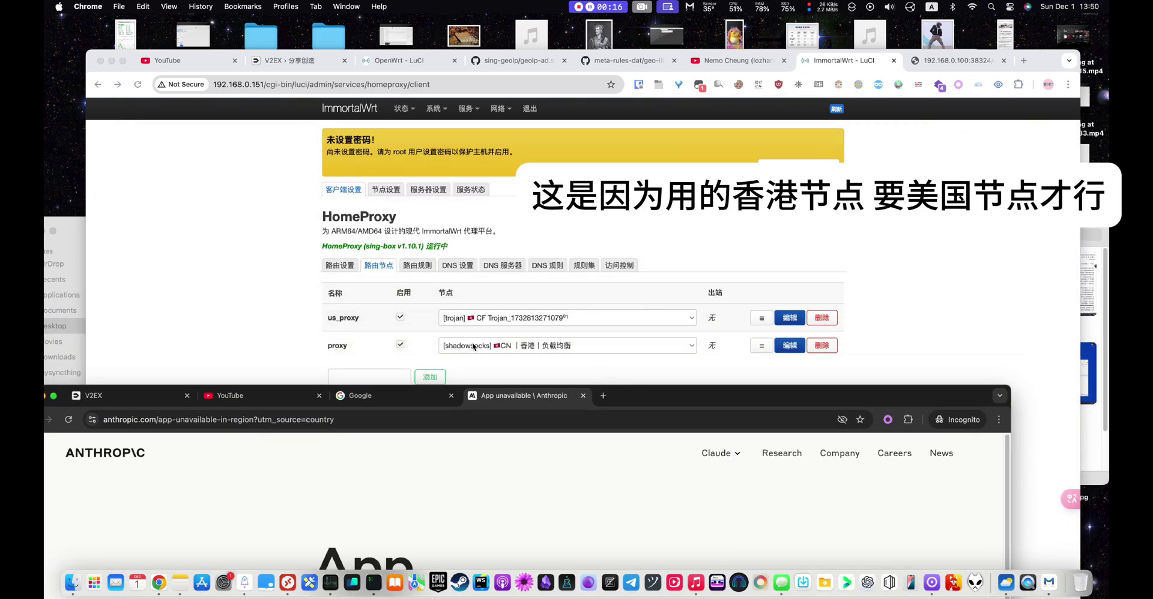
left_click_drag(641, 397, 743, 309)
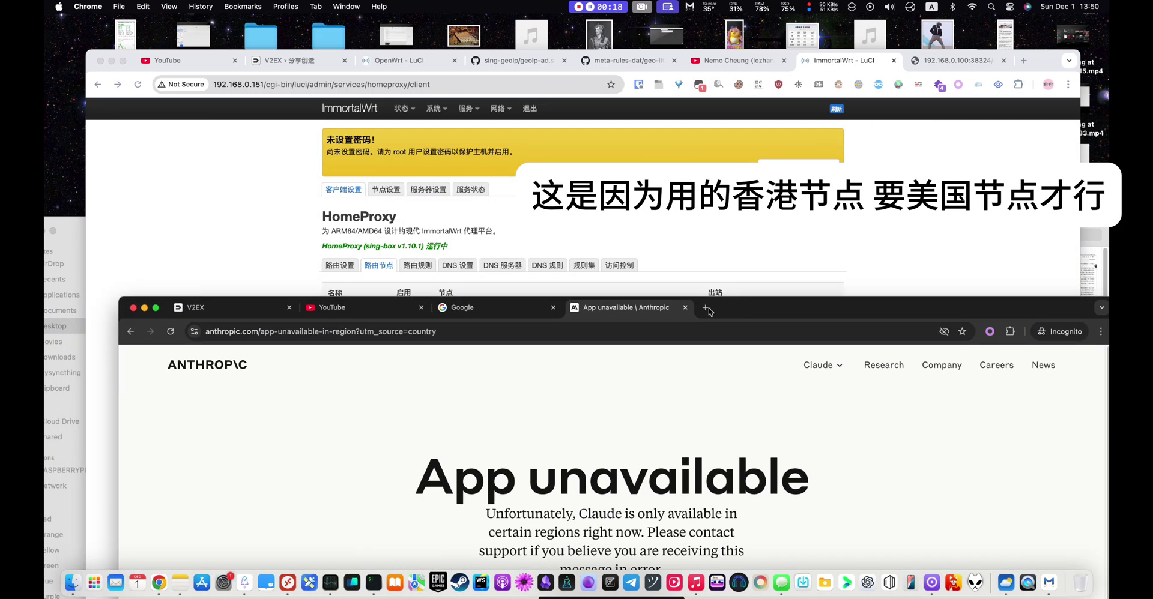
left_click(579, 7)
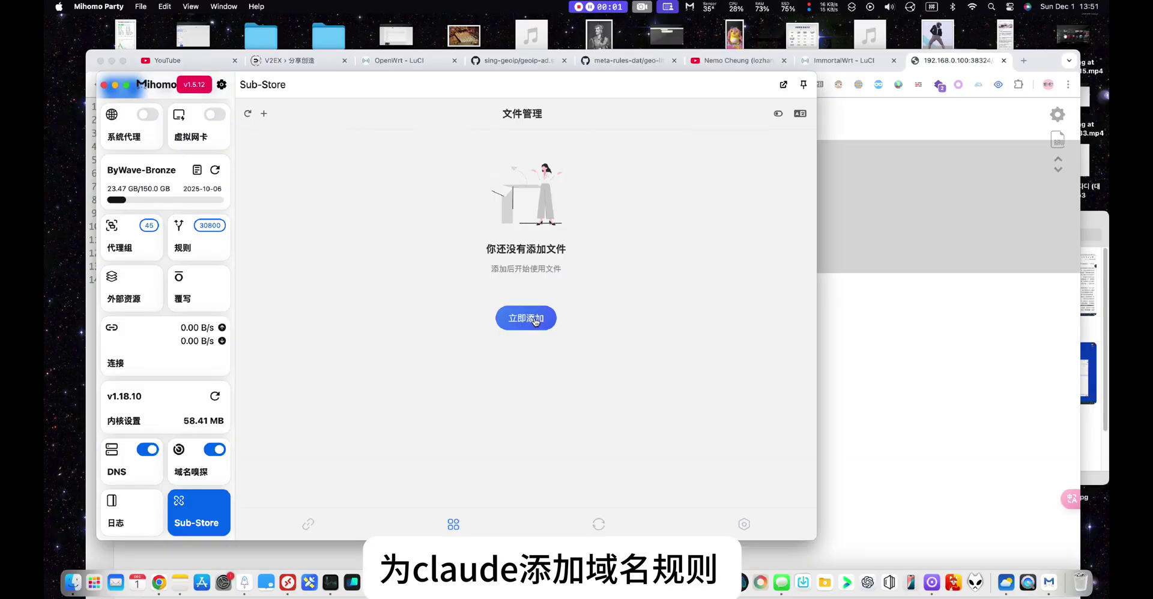
- Add a new file named claude in Mihomo Party's Sub-Store file management
left_click(532, 319)
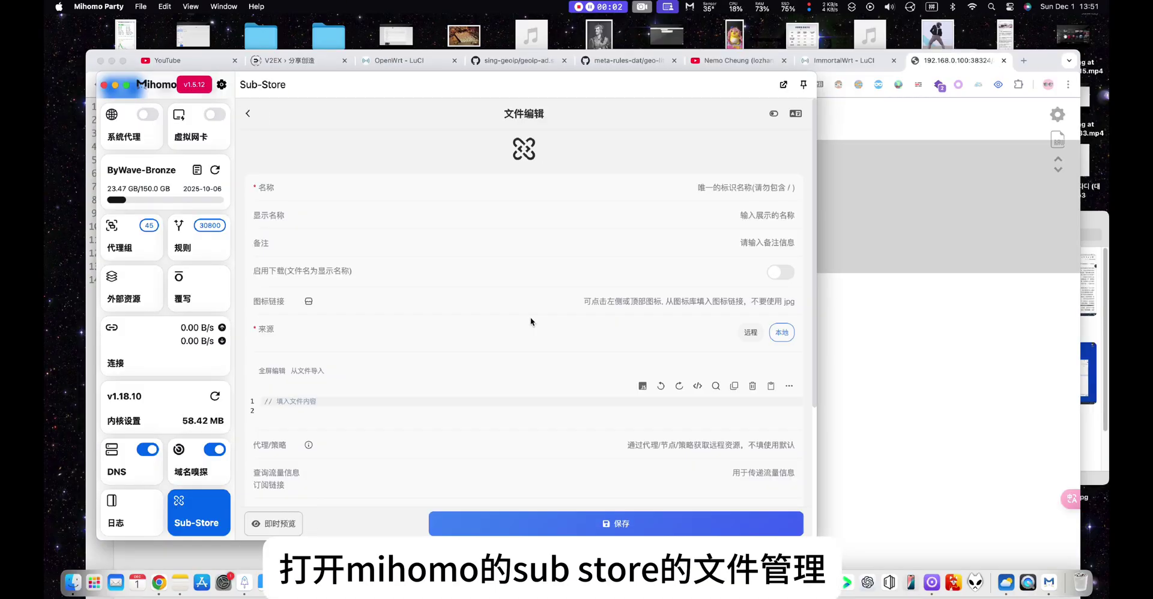
left_click(777, 186)
type("claud")
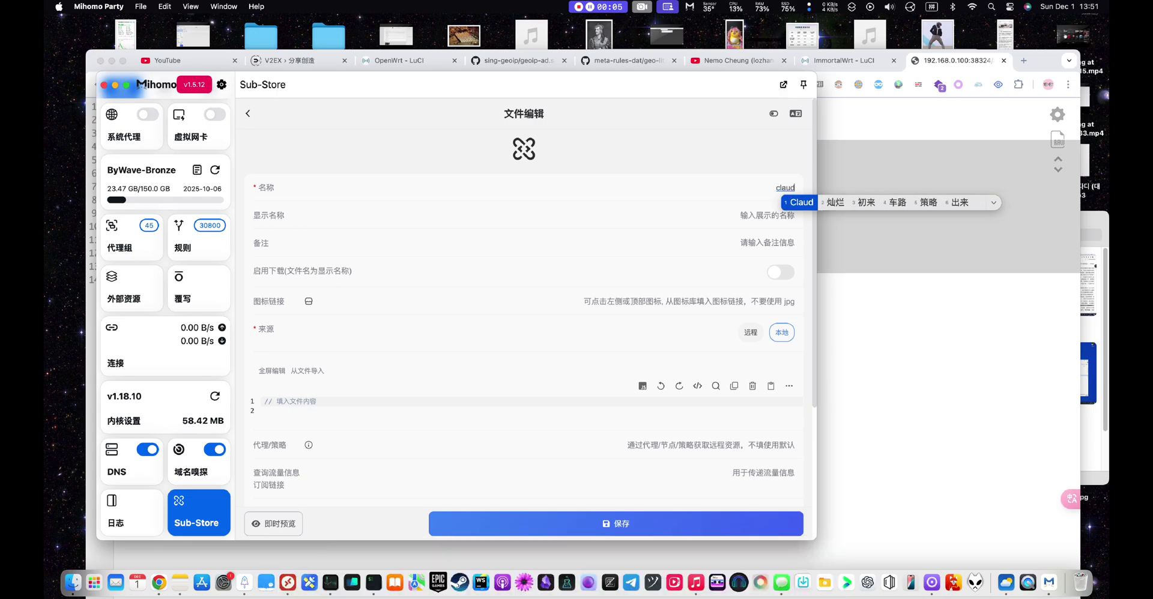
type("e")
key("Return")
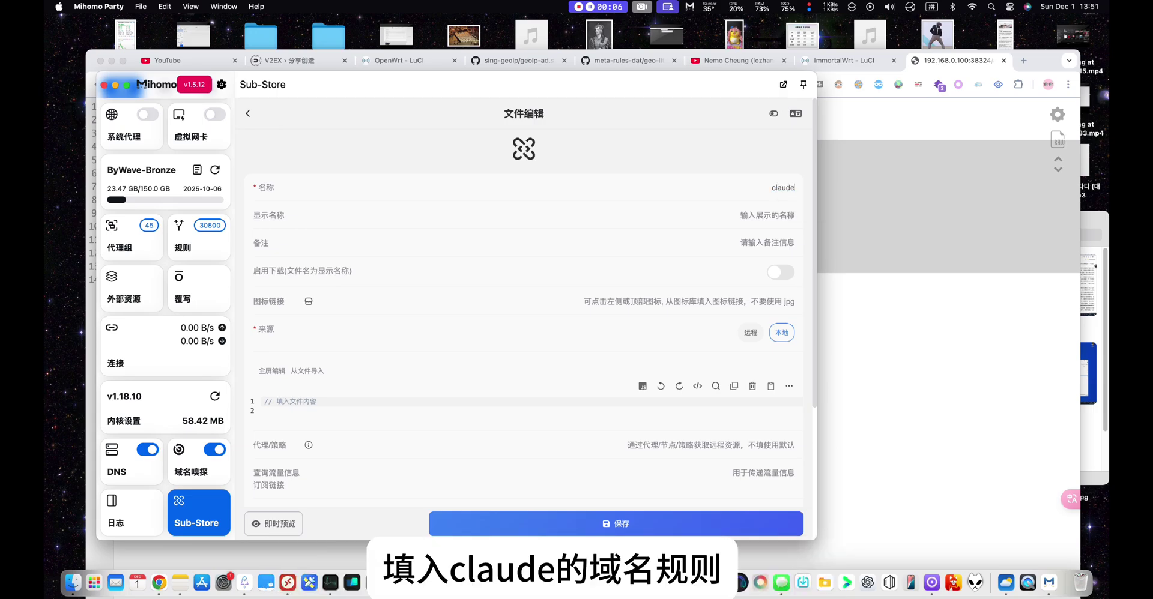
left_click(331, 403)
type("{   \"version\": 1,   \"rules\": [     {       \"domain_suffix\": [         \"claude.ai\",         \"www.anthropic.com\"       ]     }   ] }")
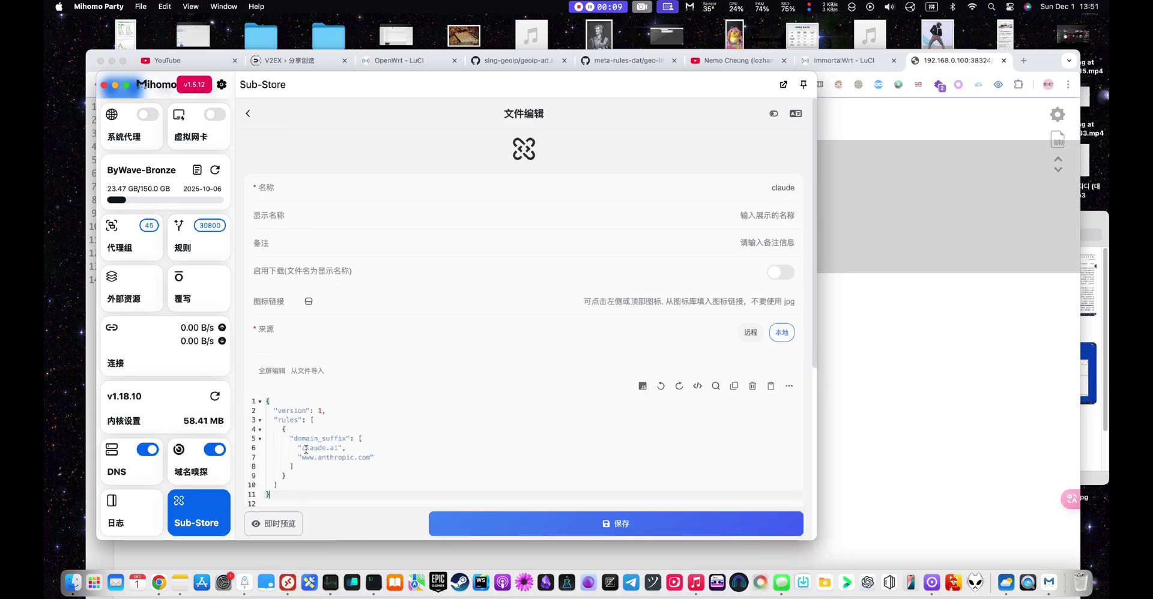
scroll(628, 483, "down", 1)
left_click(603, 525)
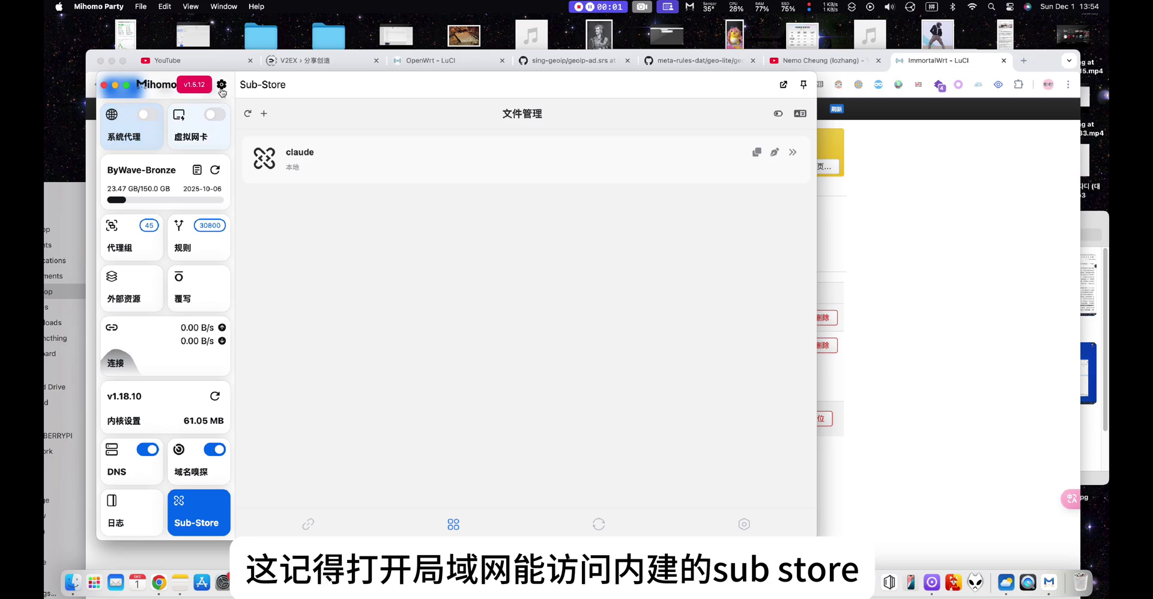
- Check in the application settings that Sub-Store allows LAN connections (允许局域网连接)
left_click(221, 85)
scroll(565, 323, "down", 3)
left_click(682, 344)
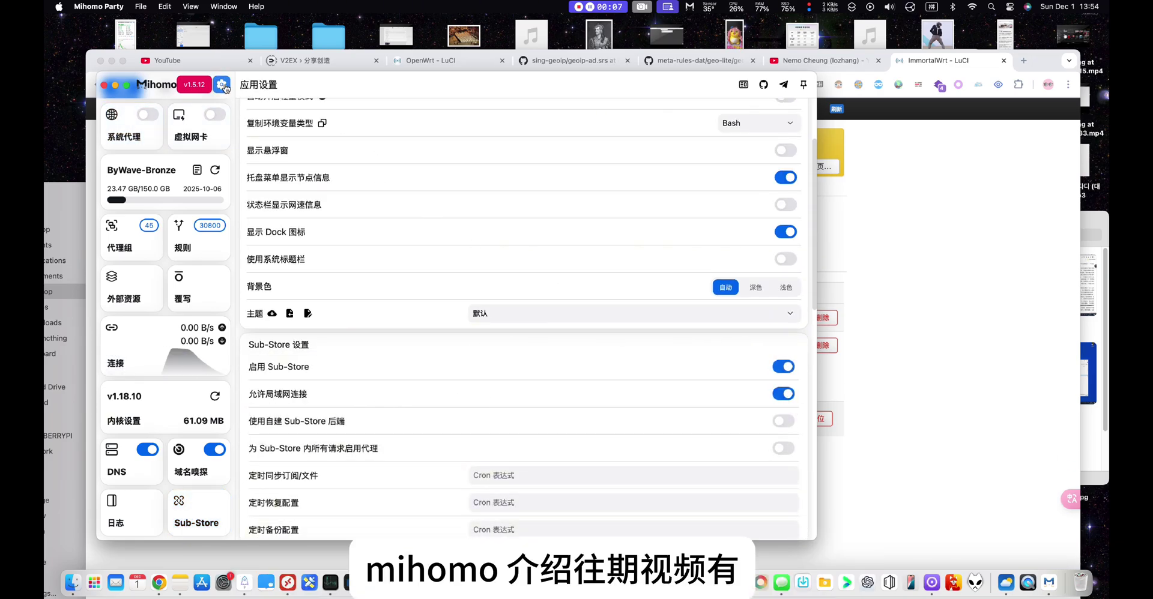
- Return to Sub-Store's file management and copy the link of the claude file
left_click(197, 513)
left_click(631, 196)
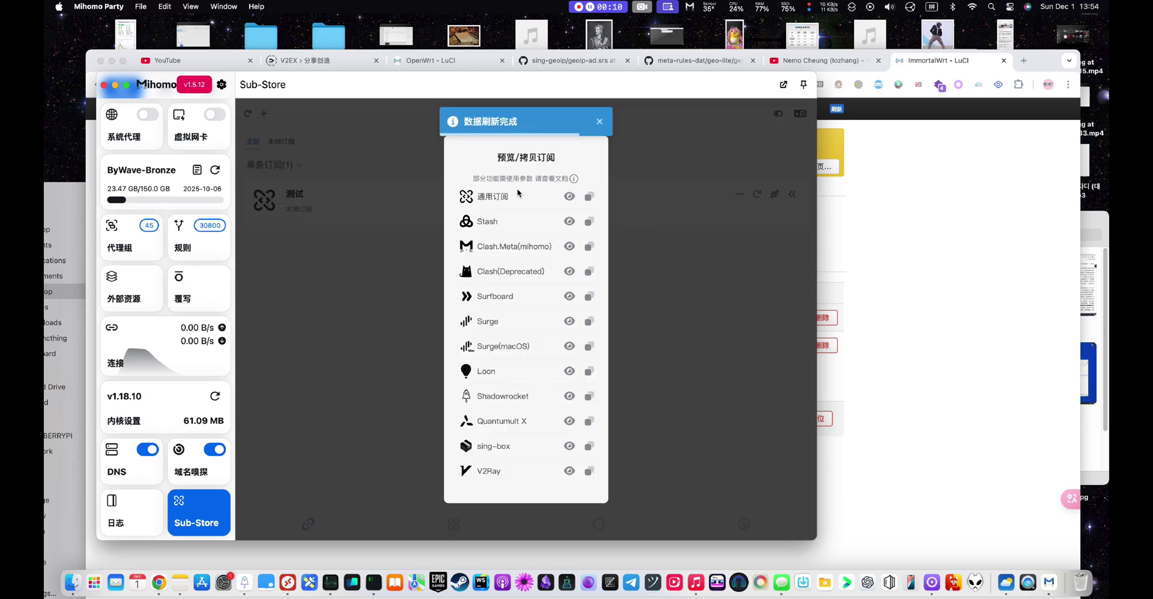
left_click(664, 236)
left_click(454, 524)
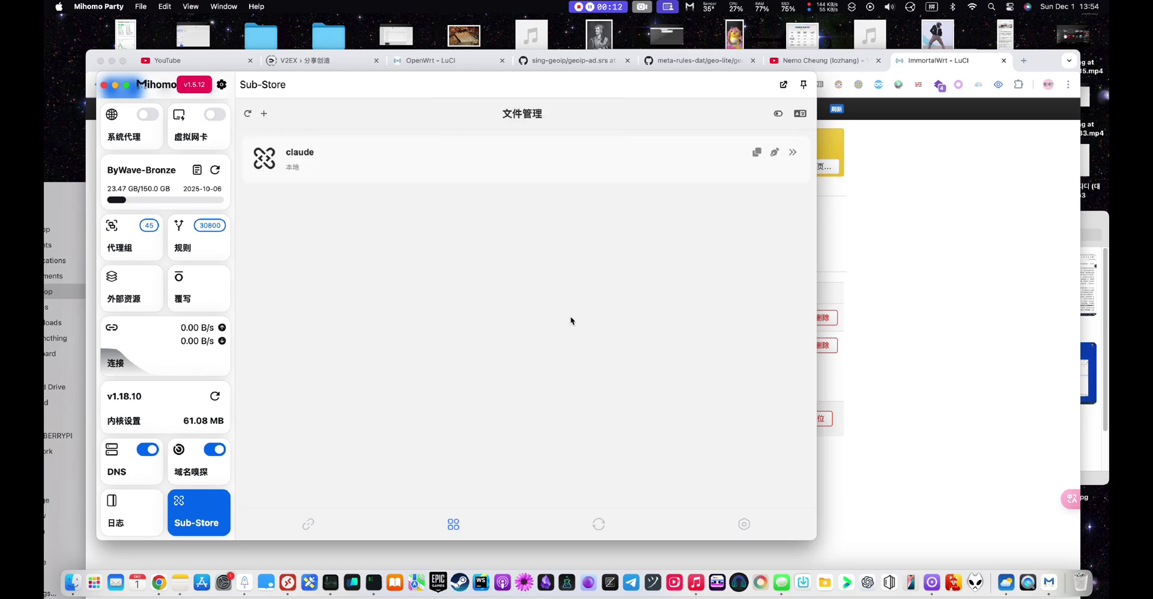
left_click(764, 156)
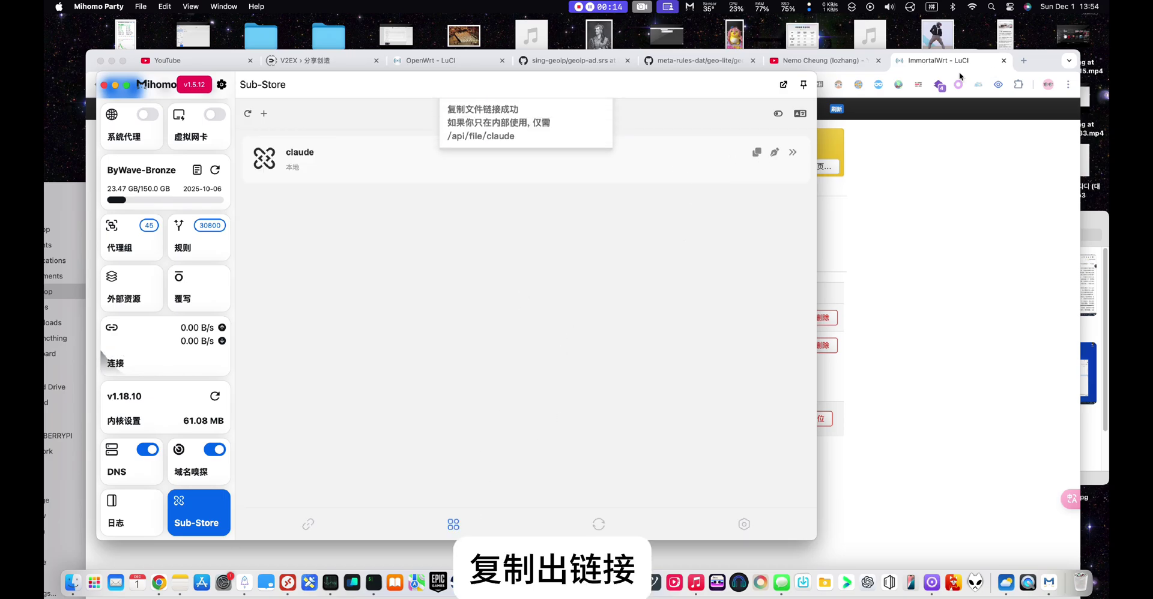
- Switch to Chrome and load the copied claude file link in a new tab
left_click(1024, 61)
key("super+v")
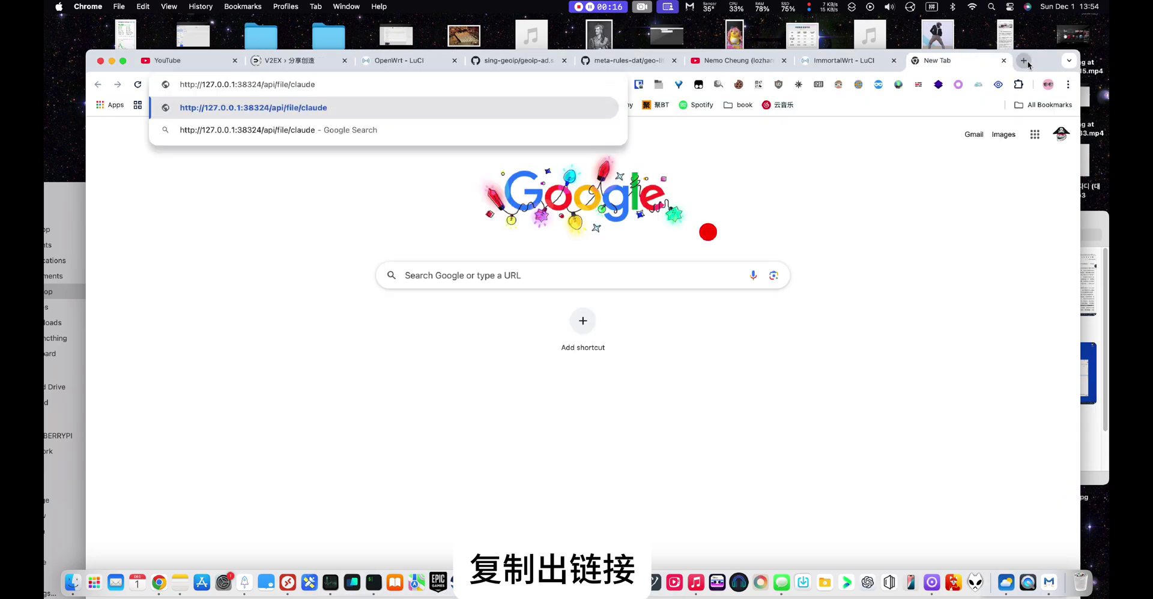
key("Return")
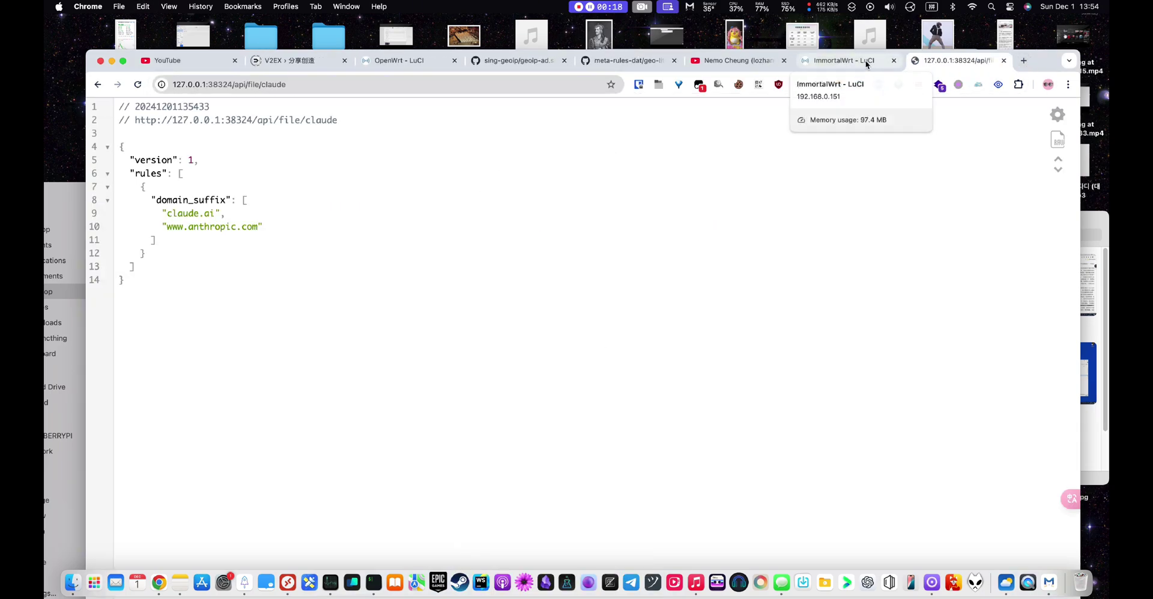
- Replace 127.0.0.1 with 192.168.0.100 in the claude file address, load it and select the full URL for copying
left_click_drag(205, 81, 146, 81)
type("192.")
type("168.0.10")
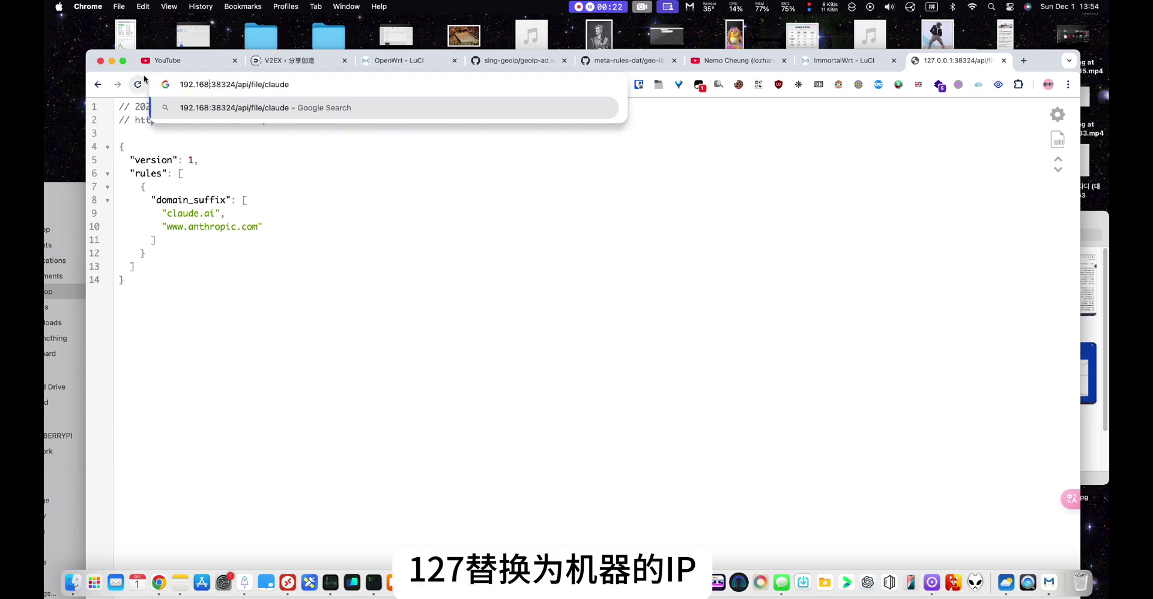
type("0")
key("Return")
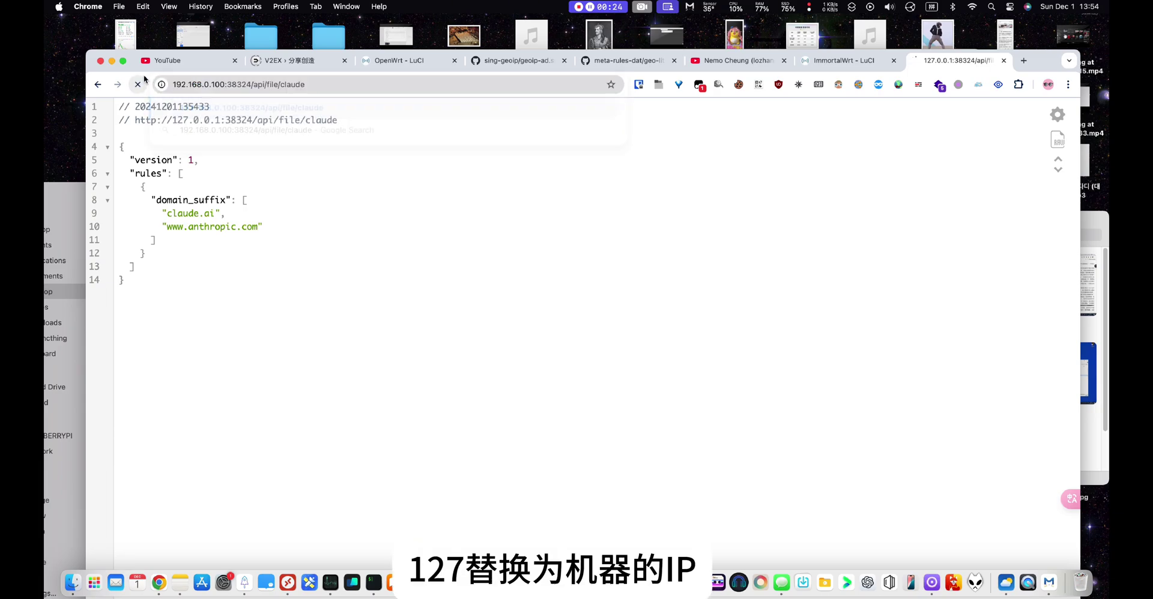
left_click(369, 87)
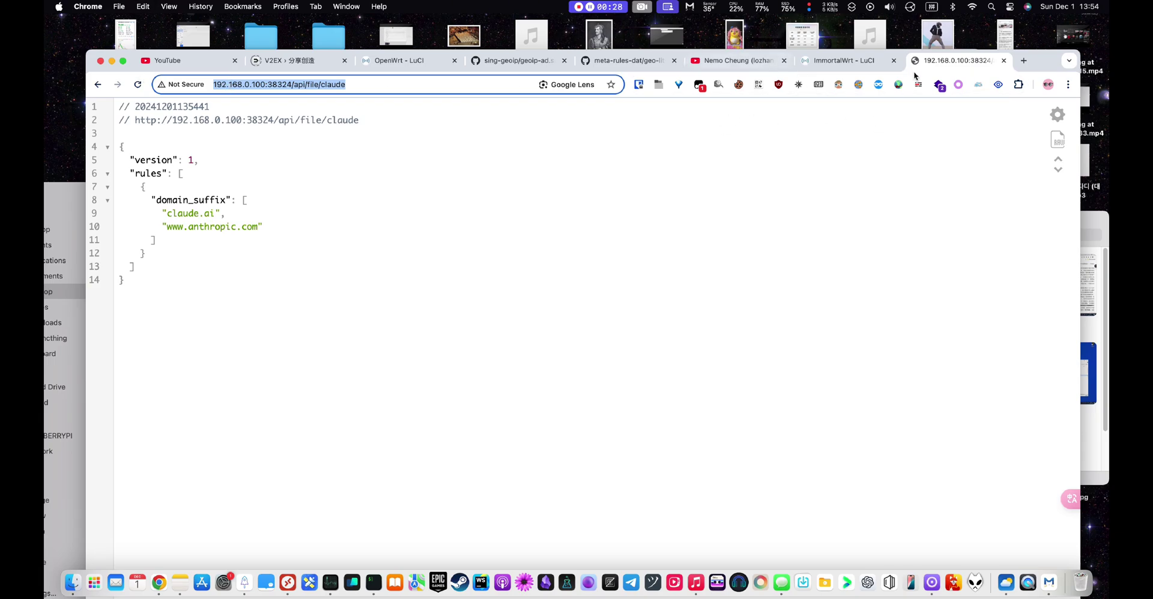
- Add a rule set named claude_rule_set to the HomeProxy rule sets
left_click(854, 60)
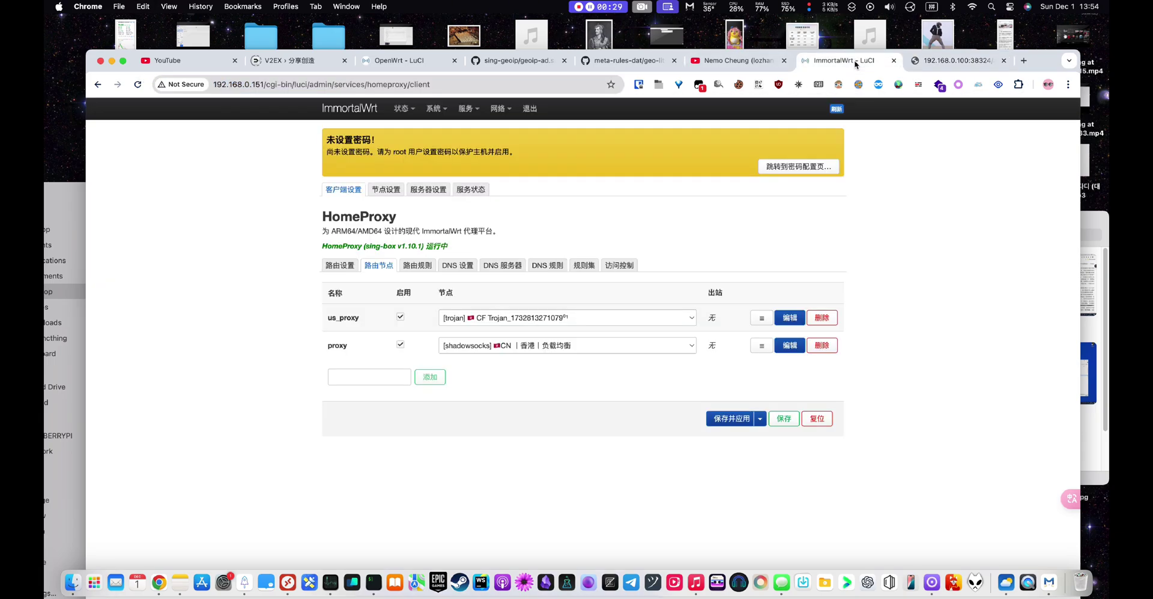
left_click(583, 266)
left_click(364, 375)
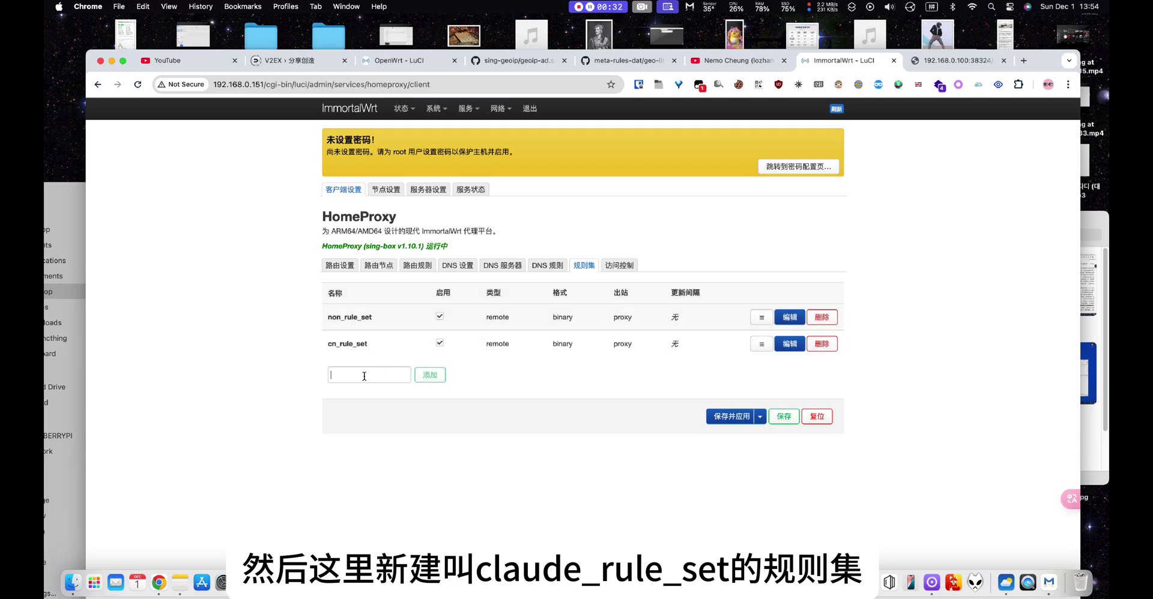
type("calu")
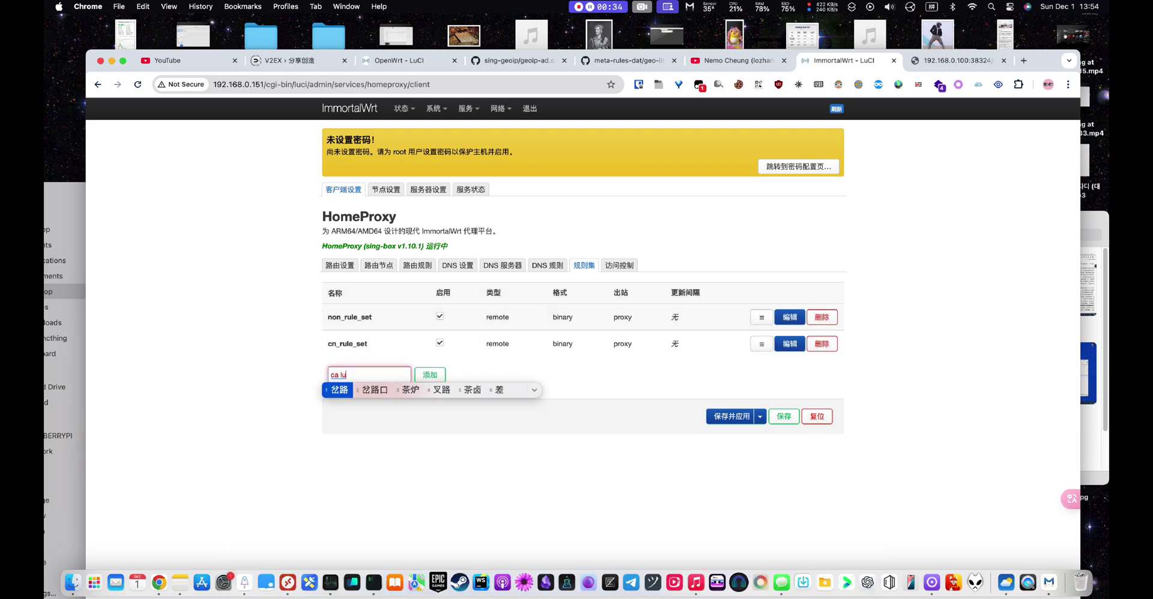
key("BackSpace")
key("BackSpace")
key("BackSpace")
type("laude")
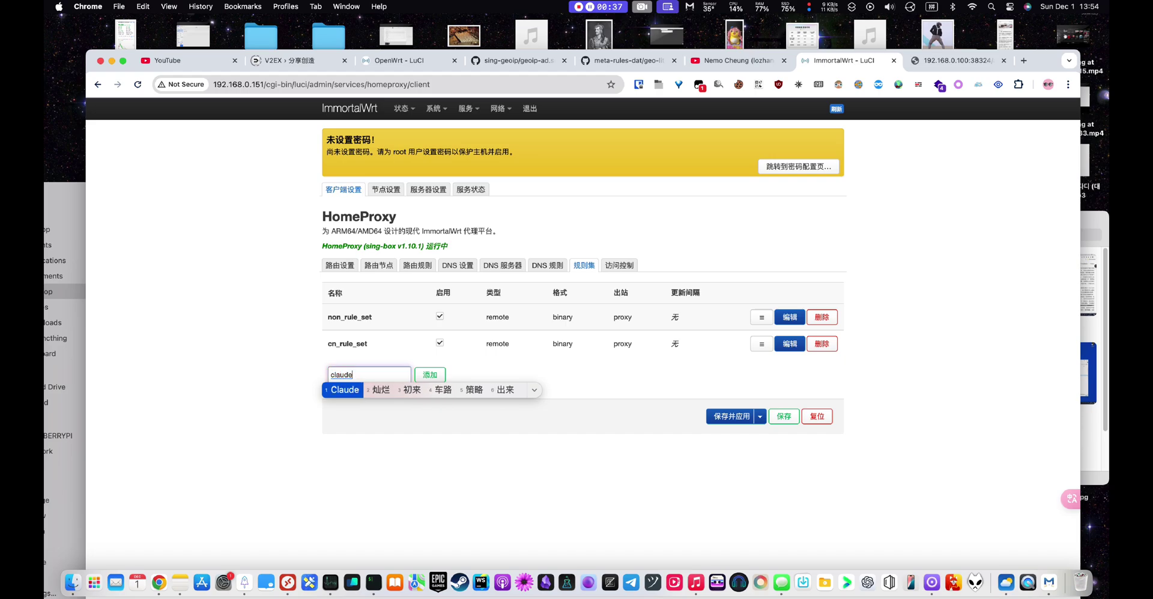
key("Return")
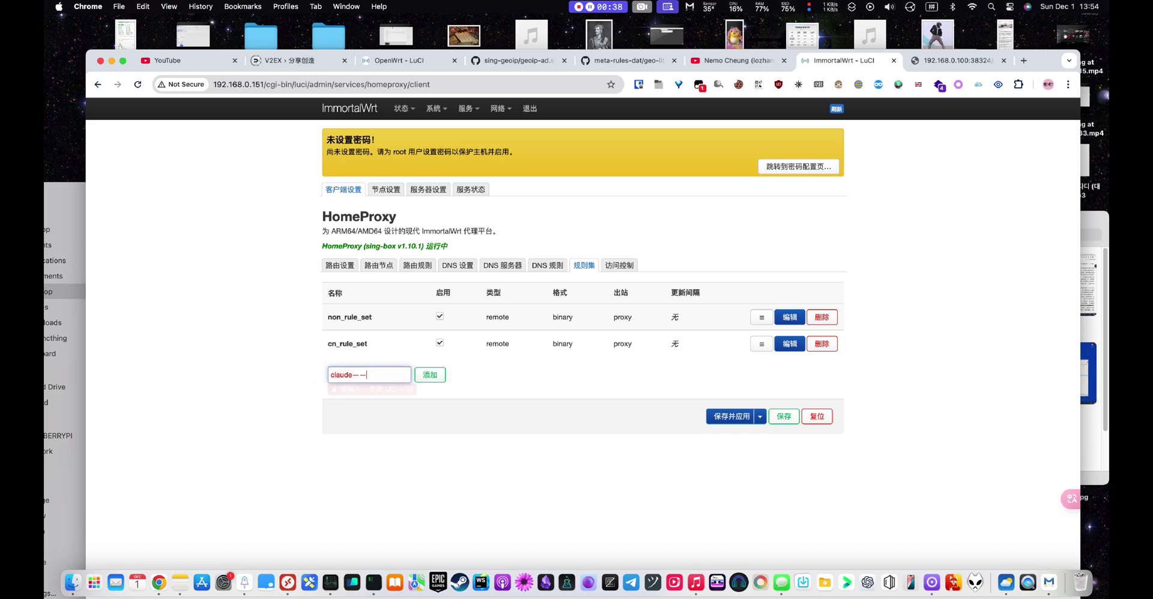
key("BackSpace")
key("ctrl+space")
type("e")
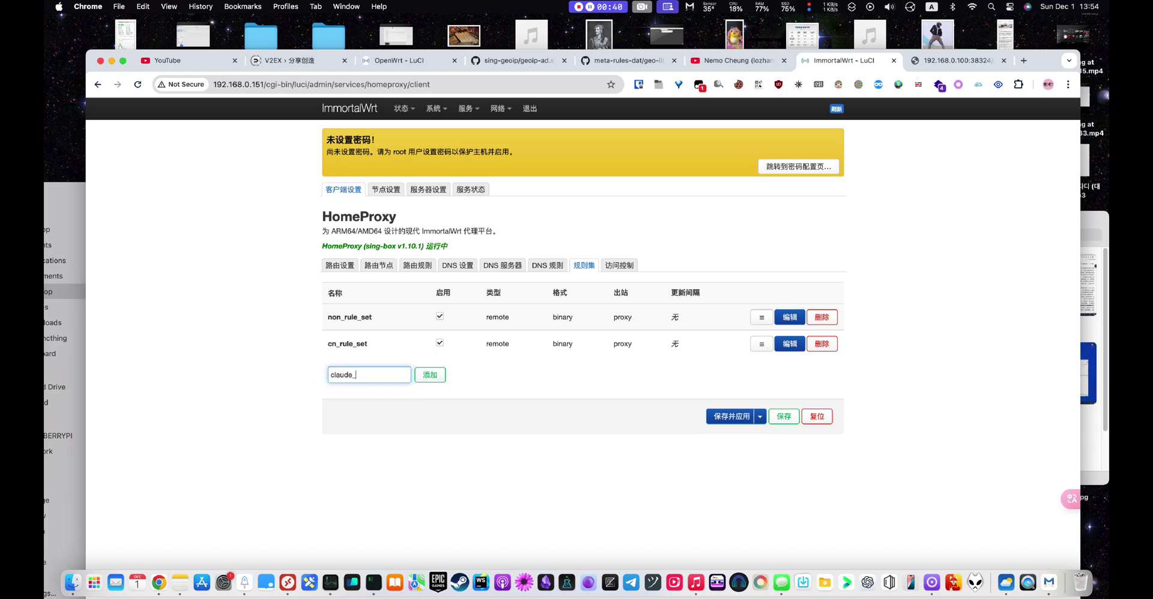
left_click(430, 375)
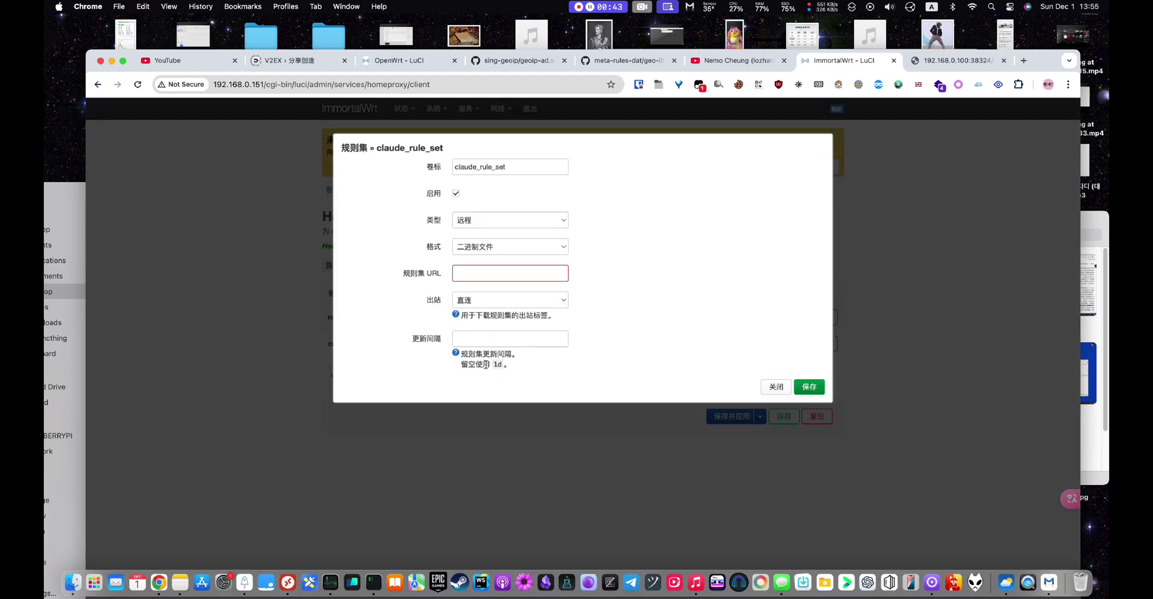
left_click(500, 247)
left_click(505, 263)
left_click(484, 273)
key("super+v")
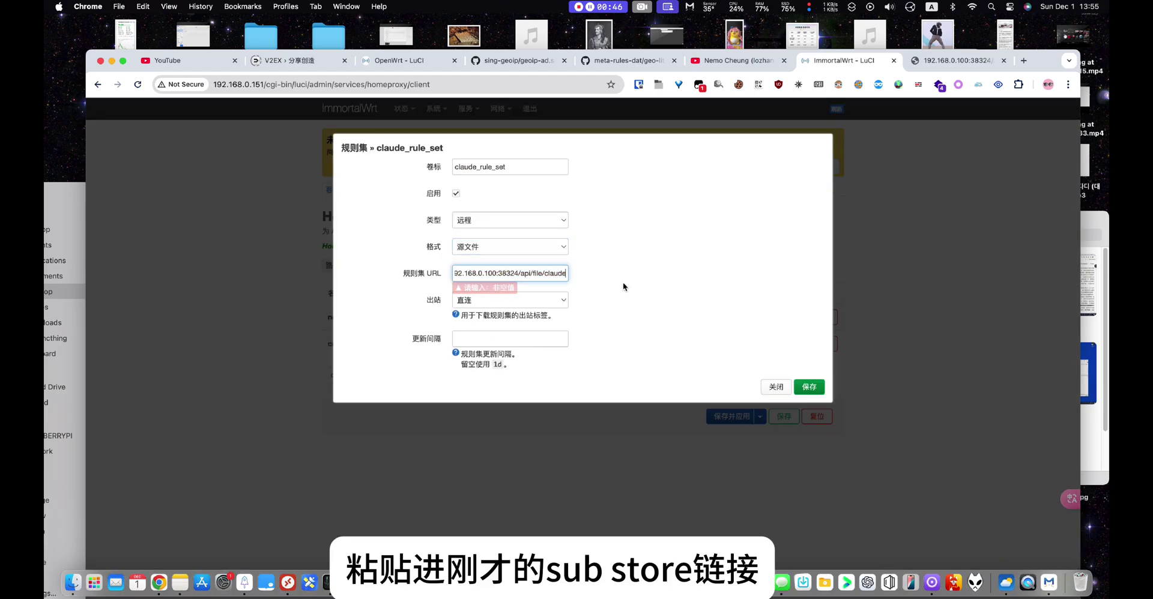
left_click(629, 293)
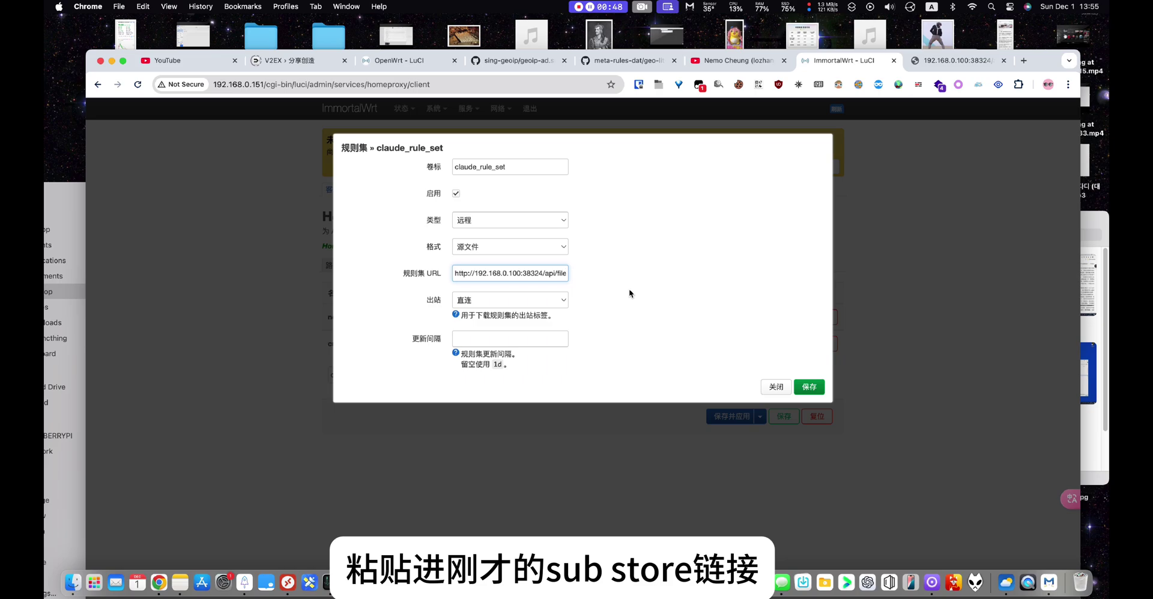
left_click(809, 387)
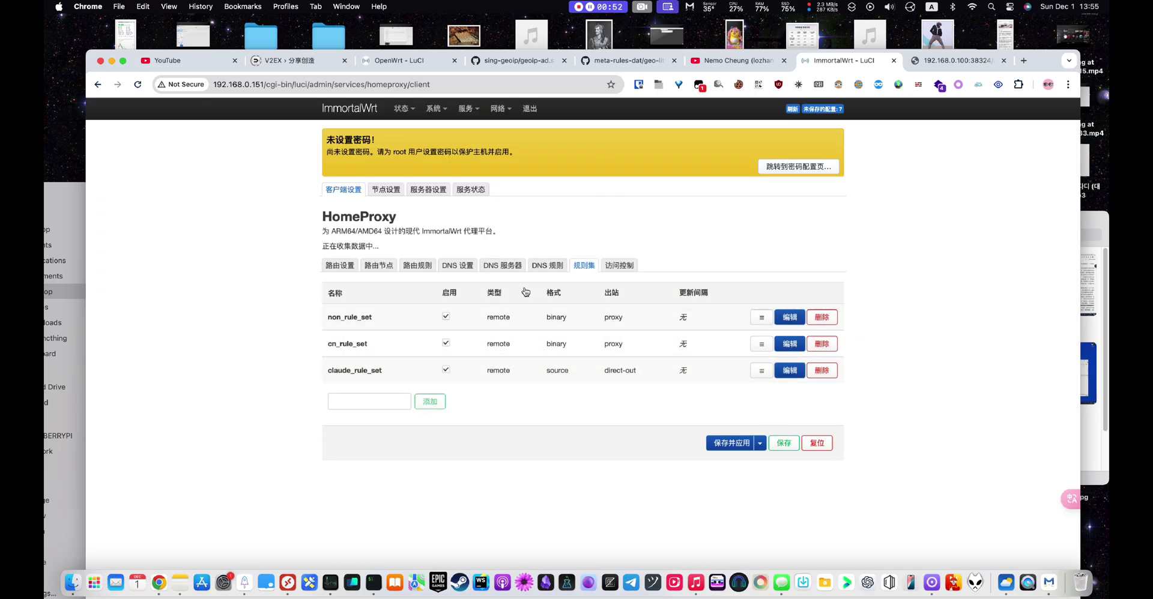
- Add a routing node named claude_proxy to the HomeProxy routing nodes
left_click(426, 270)
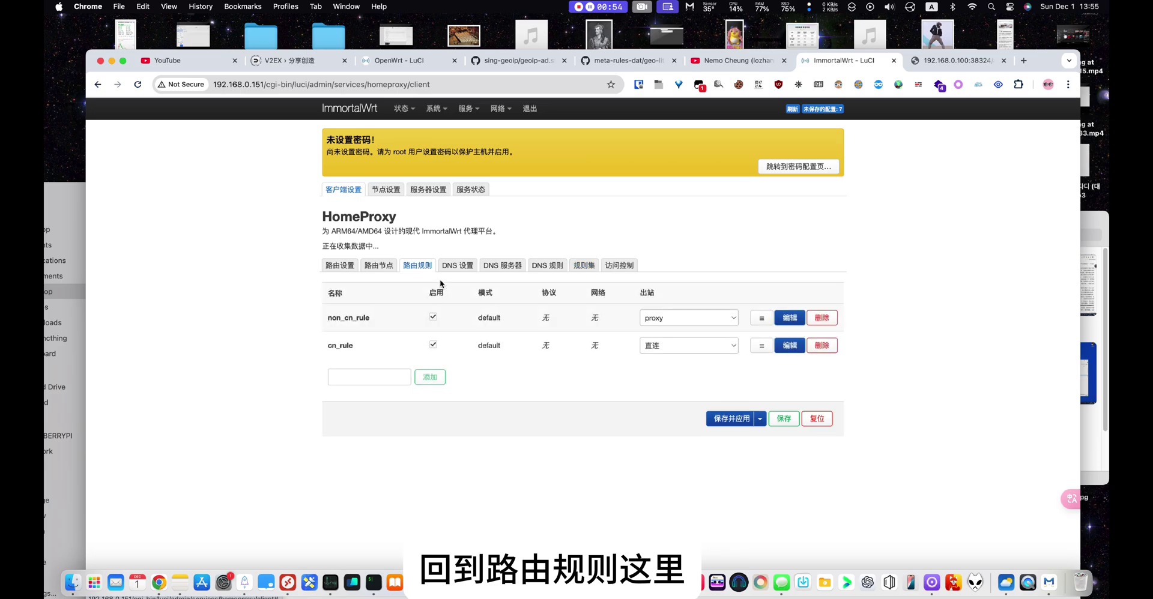
left_click(378, 266)
left_click(367, 376)
type("cl")
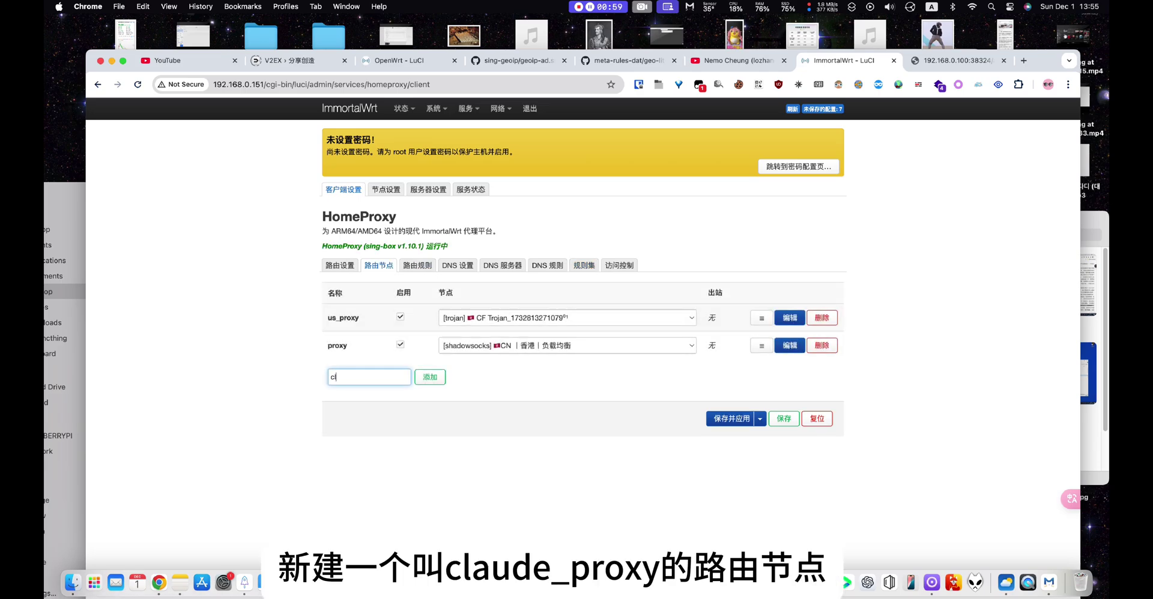
key("BackSpace")
key("BackSpace")
key("BackSpace")
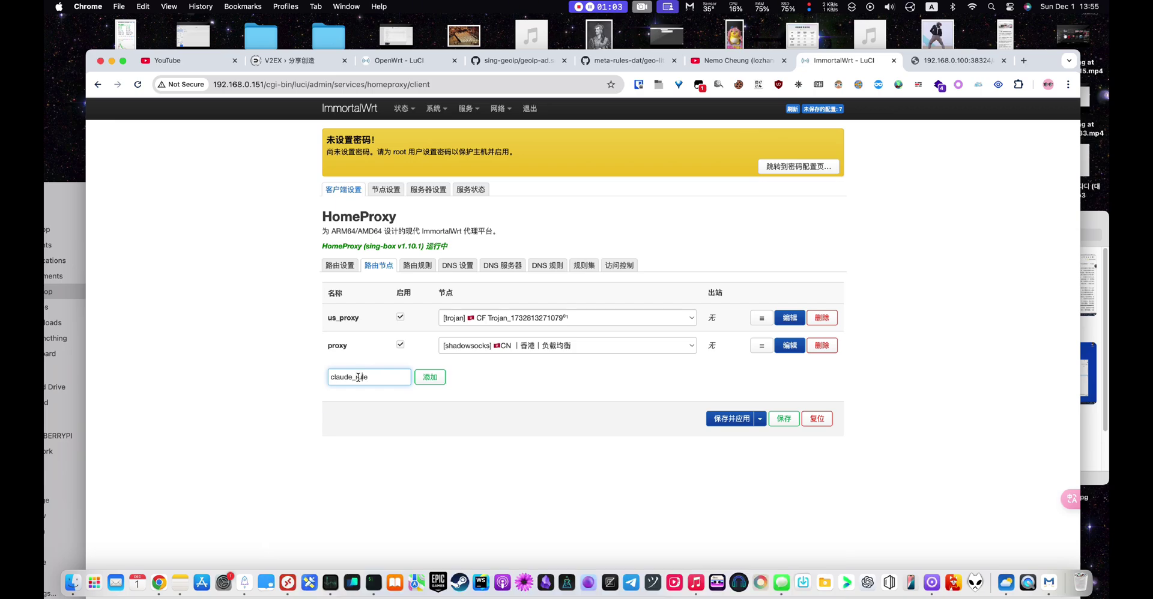
left_click(437, 379)
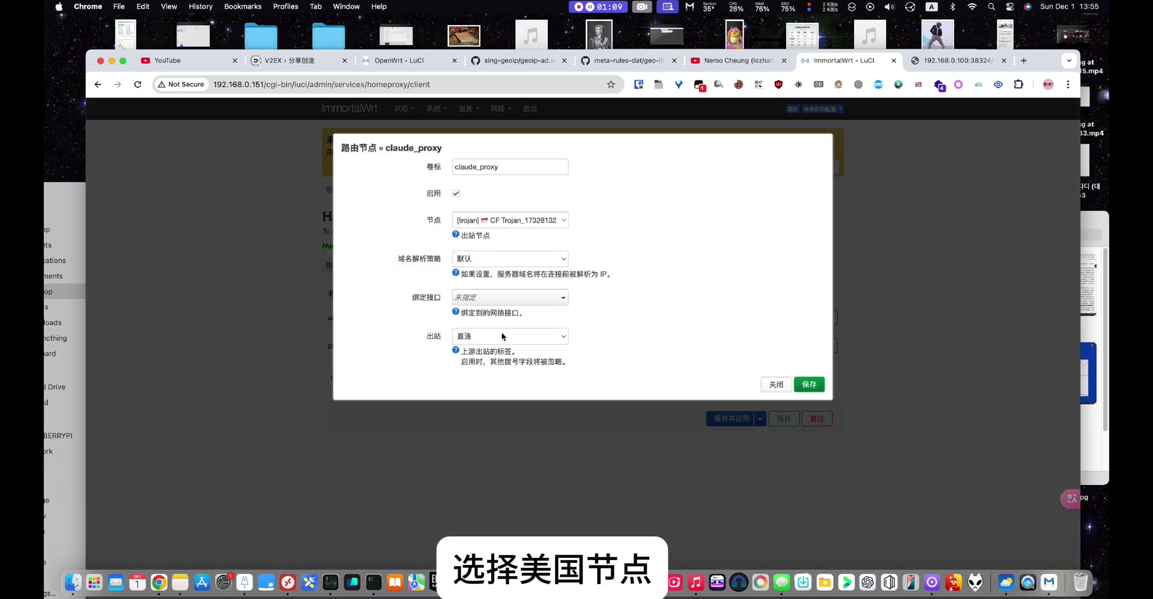
- Assign the [shadowsocks] US 洛杉矶 node to the claude_proxy routing node, keep its outbound direct (直连), and save it
left_click(503, 337)
left_click(624, 322)
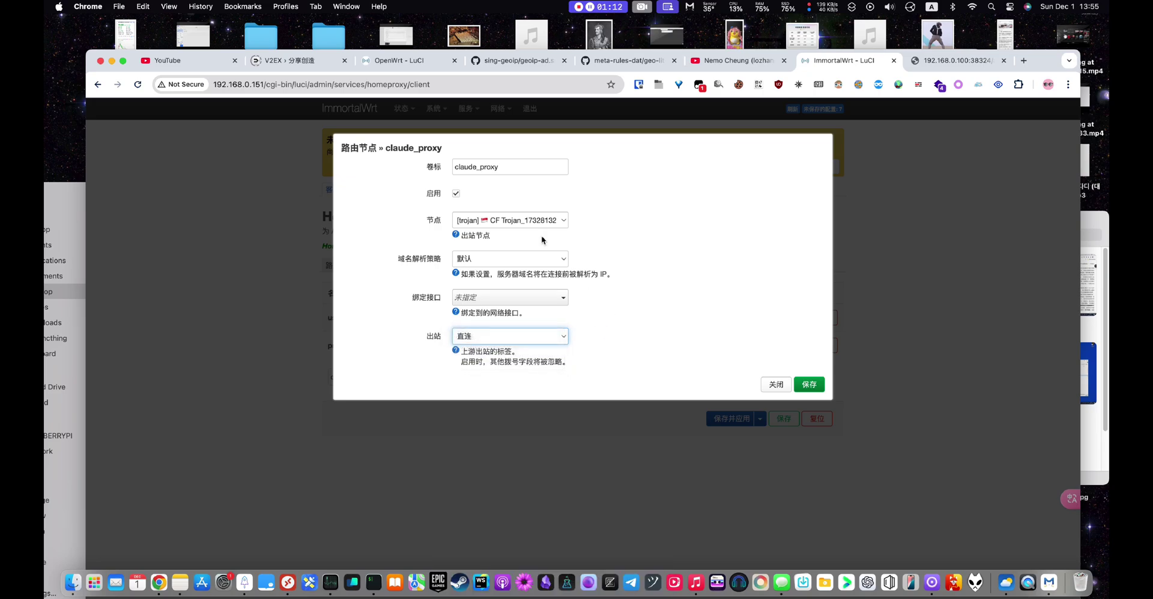
left_click(543, 221)
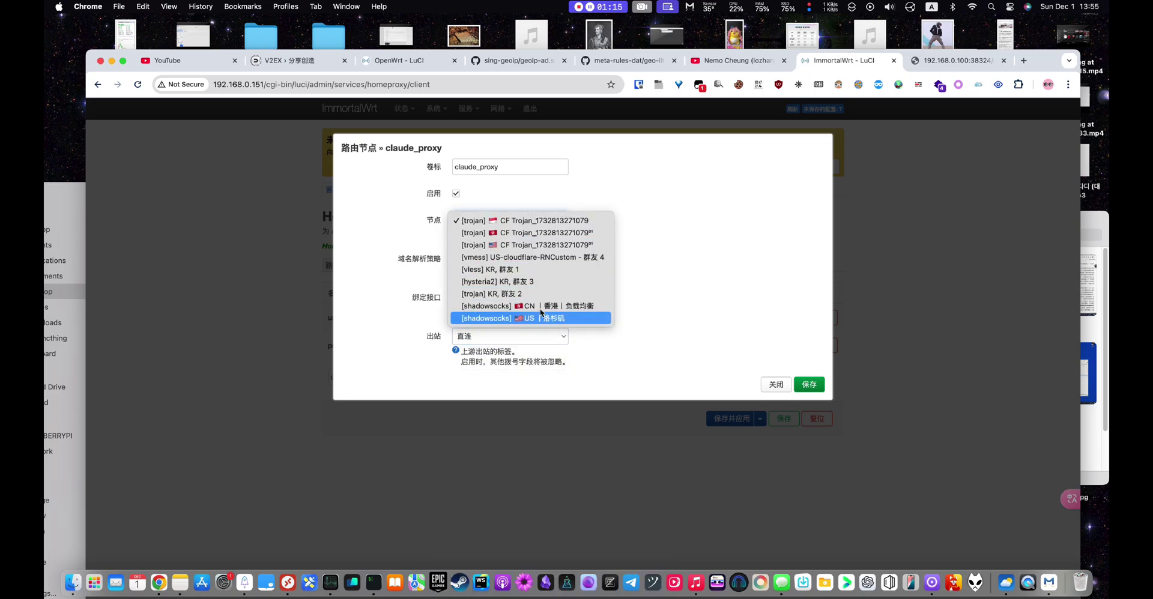
left_click(540, 318)
left_click(795, 384)
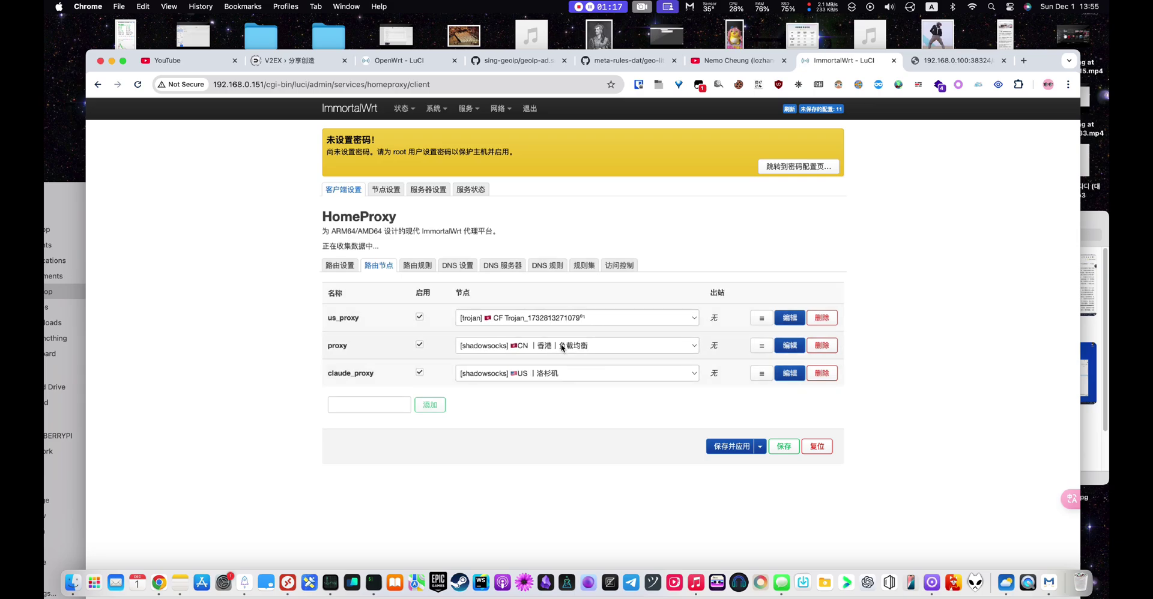
- Add a routing rule named claude_rule to the HomeProxy routing rules
left_click(421, 266)
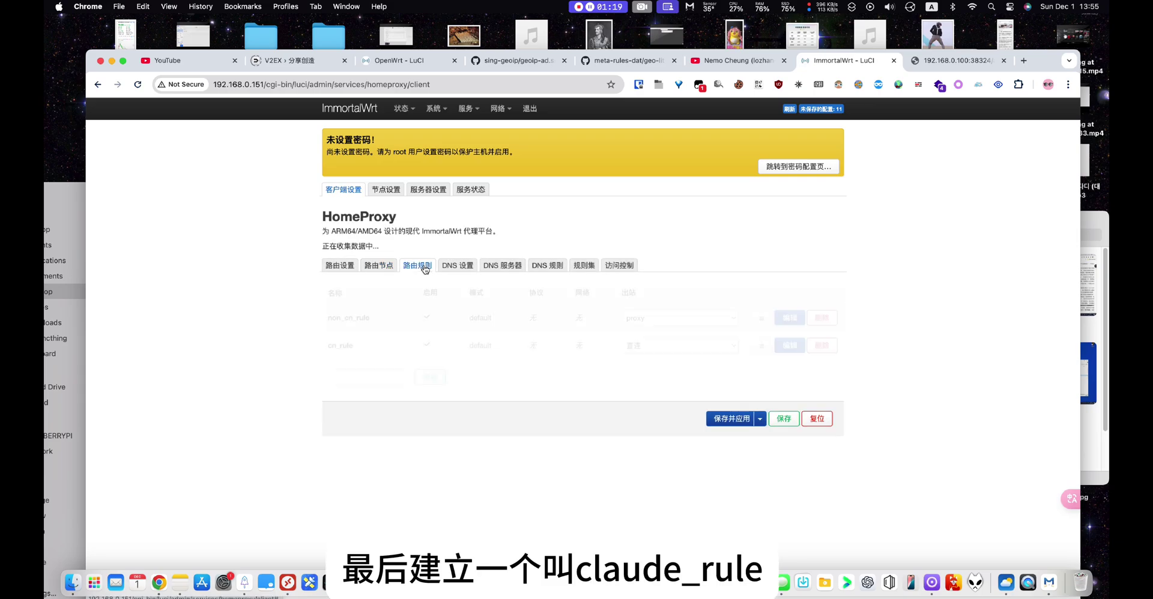
left_click(368, 378)
type("c")
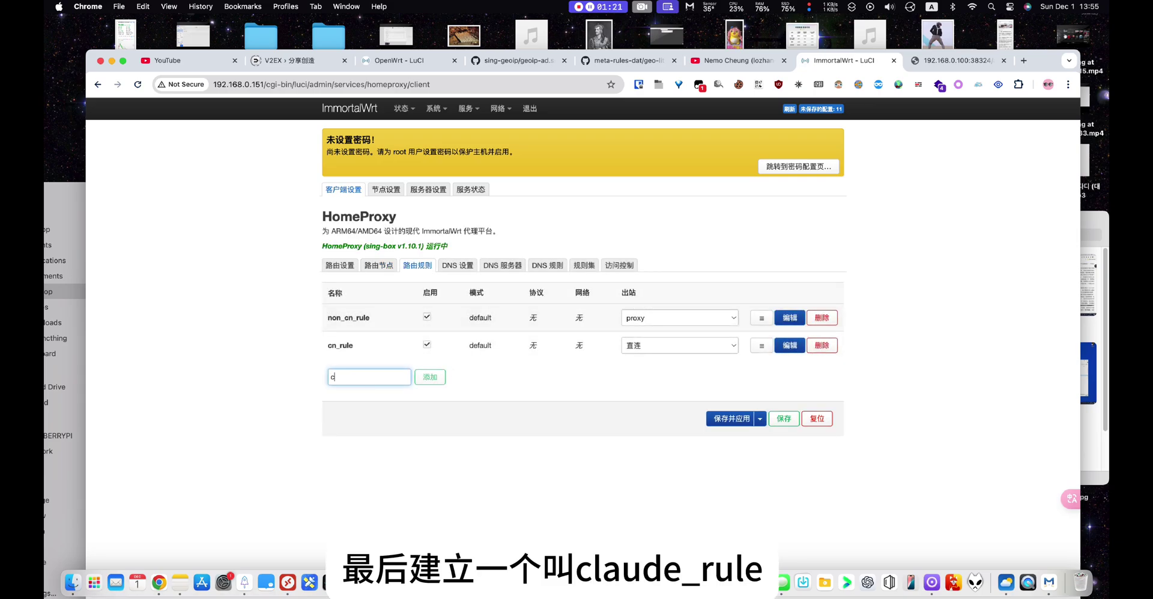
type("aude_rule")
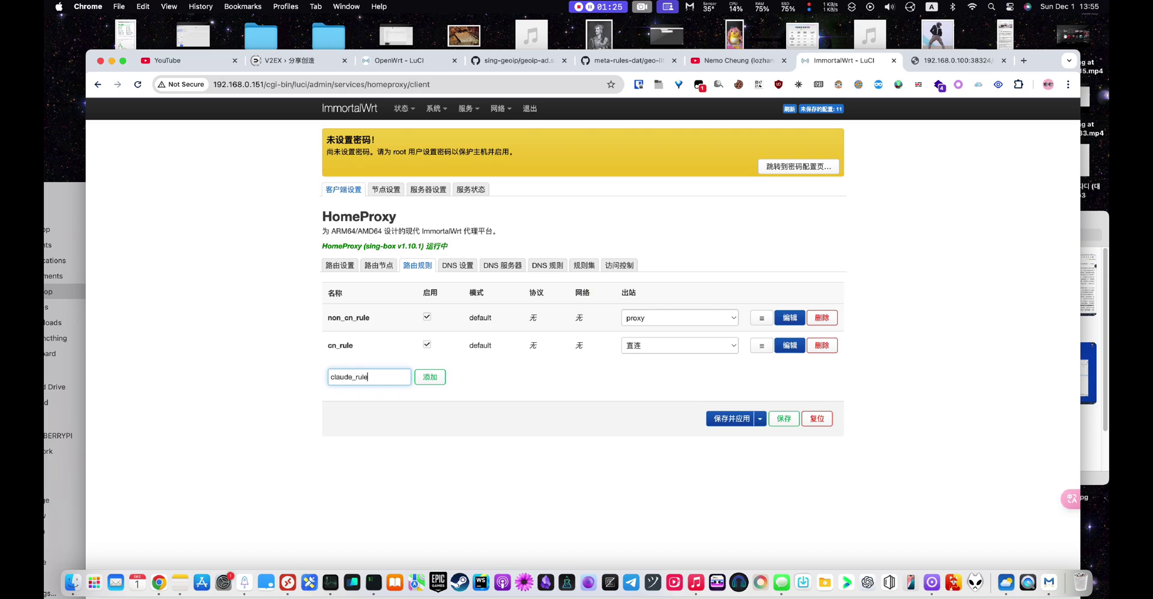
left_click(420, 379)
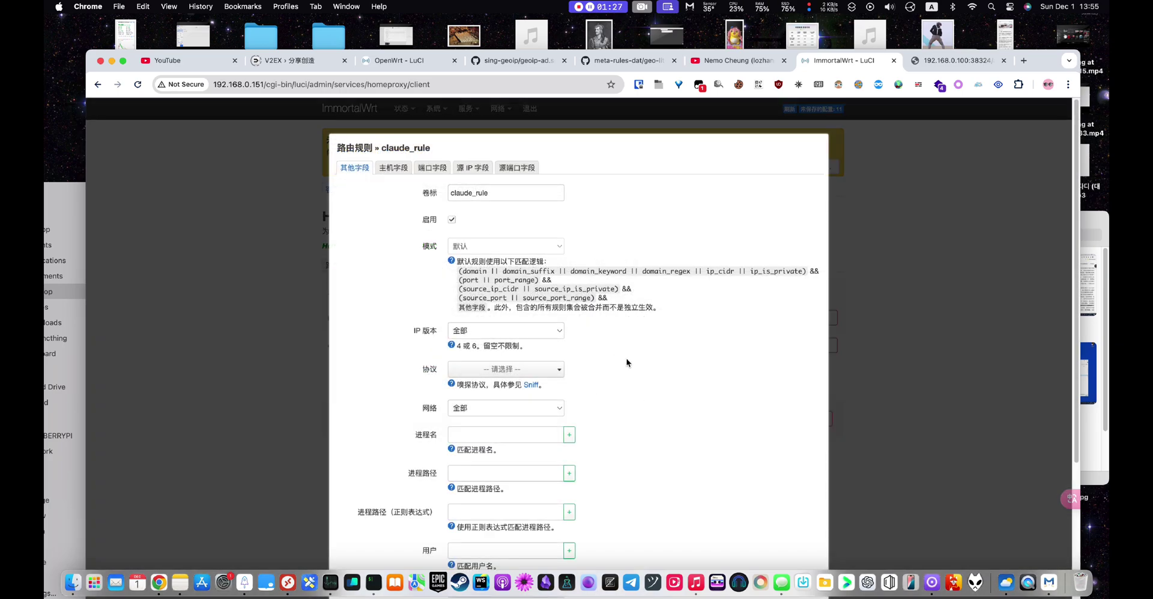
- Make claude_rule match the claude_rule_set rule set and save the rule
scroll(624, 360, "down", 5)
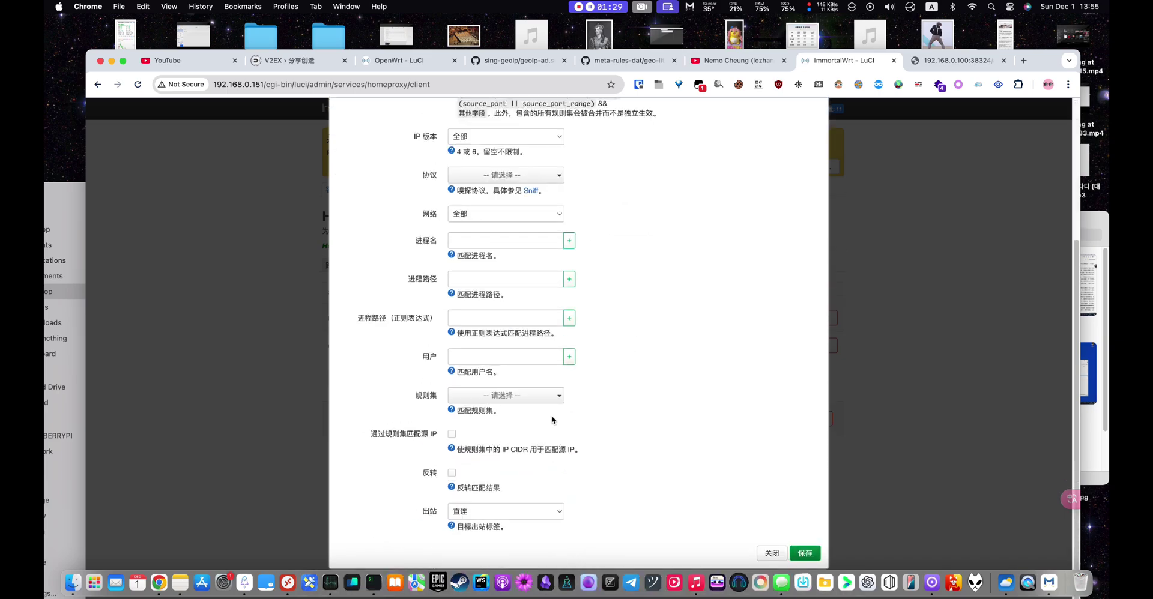
left_click(537, 396)
left_click(480, 452)
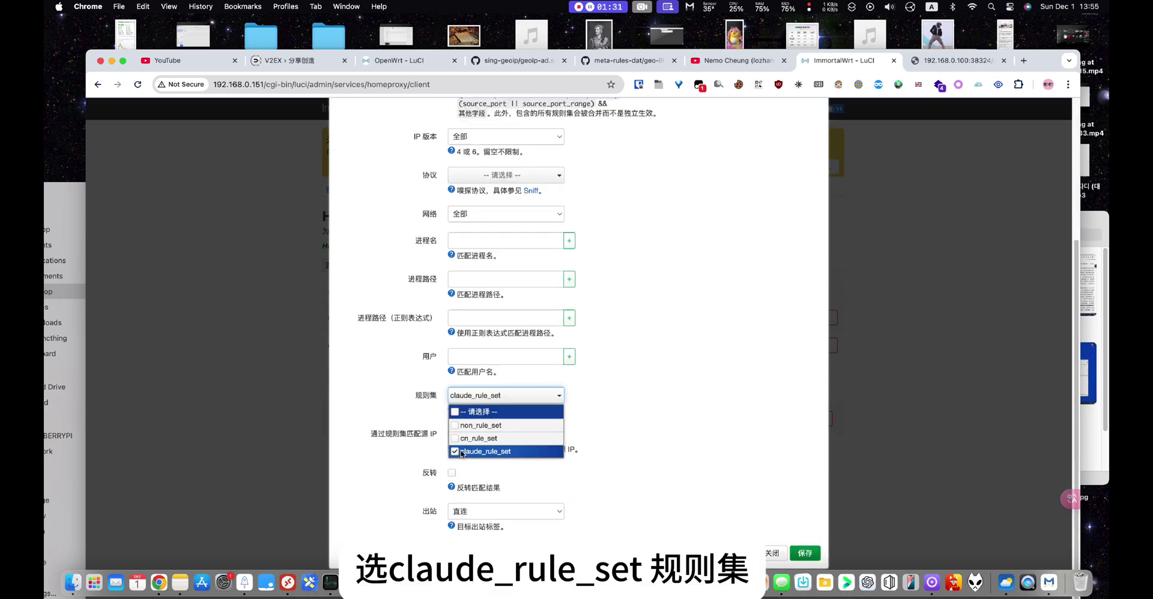
left_click(639, 443)
left_click(806, 551)
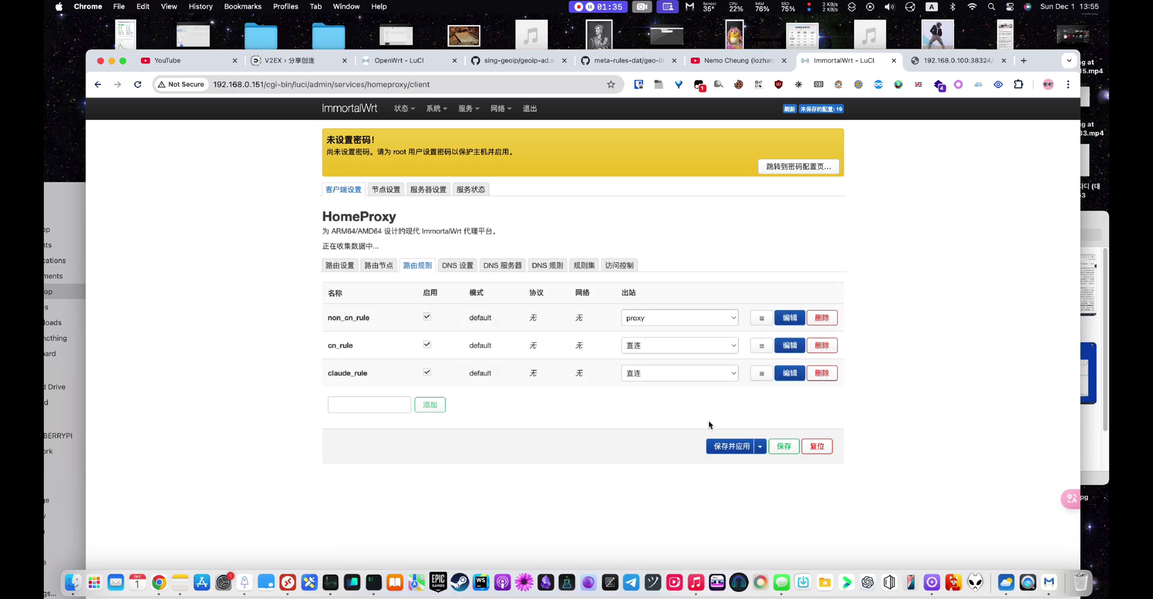
- Set claude_rule's outbound to claude_proxy, then save and apply the routing configuration
left_click(658, 374)
left_click(662, 423)
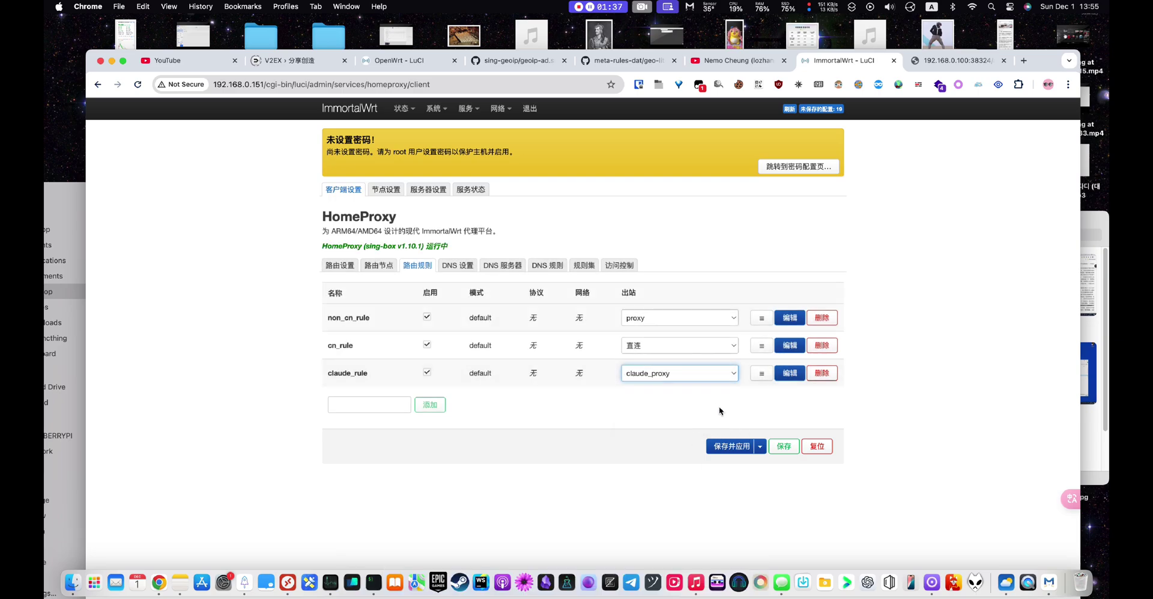
left_click(784, 452)
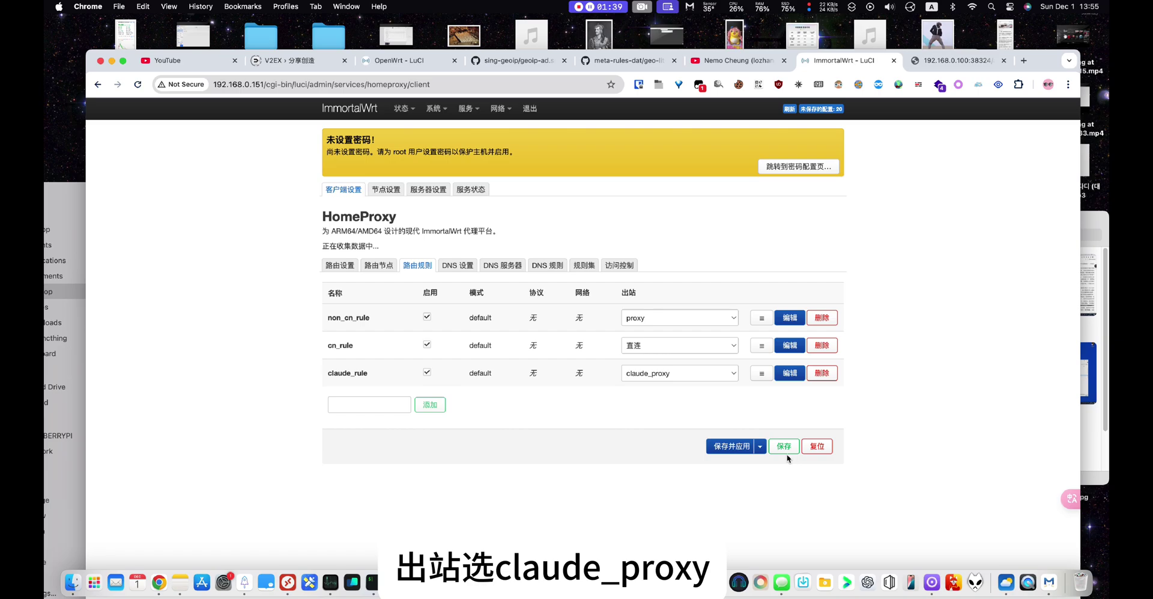
left_click(729, 446)
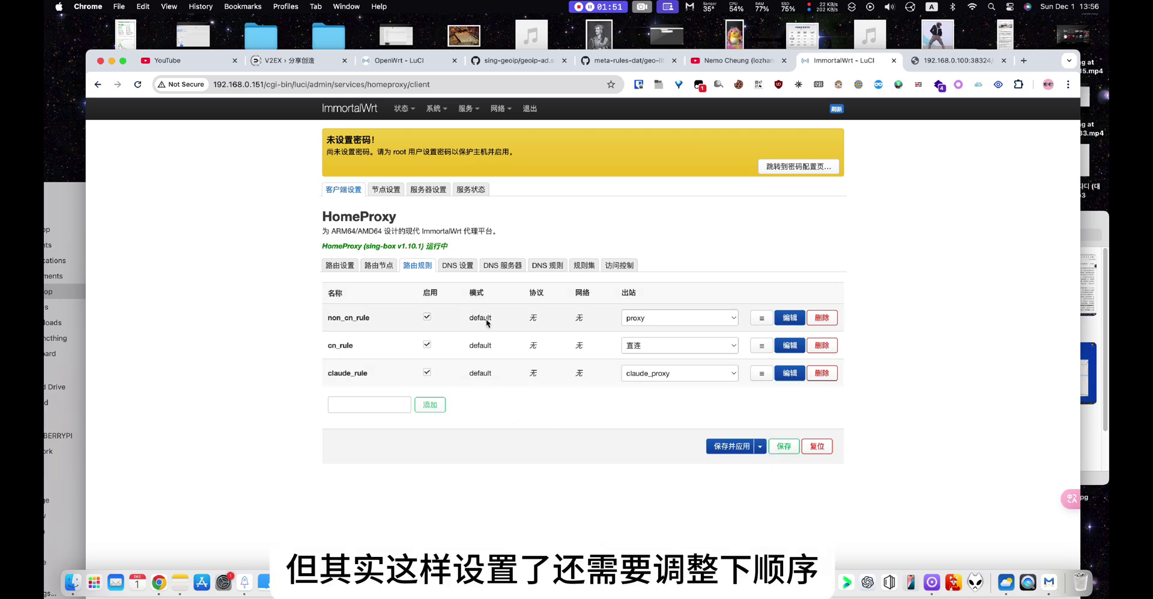
- Move claude_rule to first place in the routing rules, above non_cn_rule, and apply the new order
left_click(758, 374)
left_click_drag(758, 373, 760, 313)
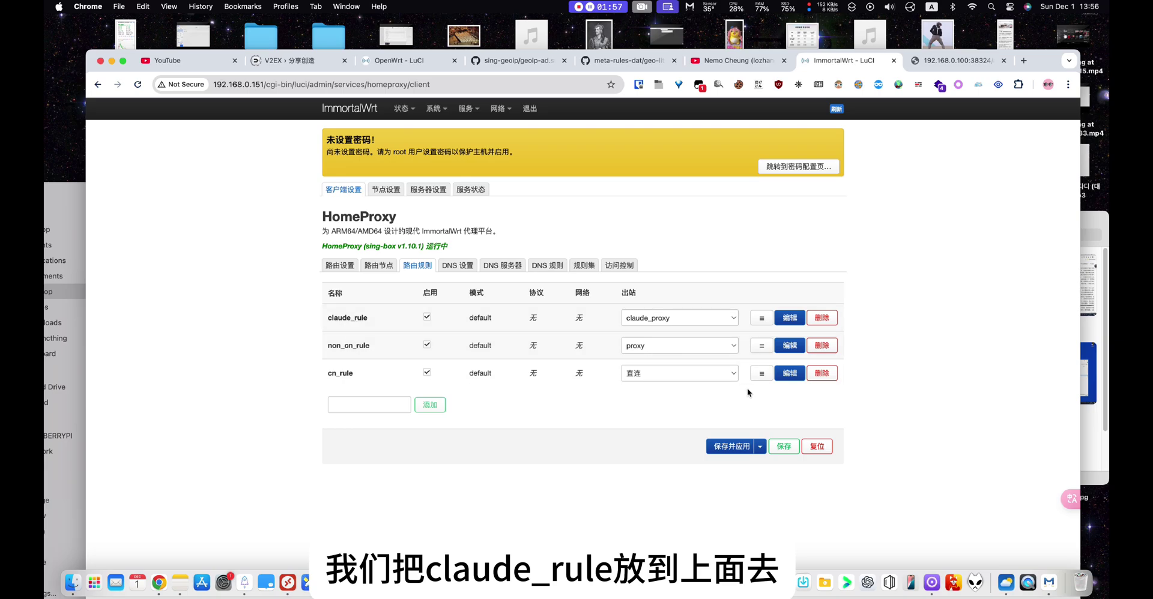
left_click(728, 448)
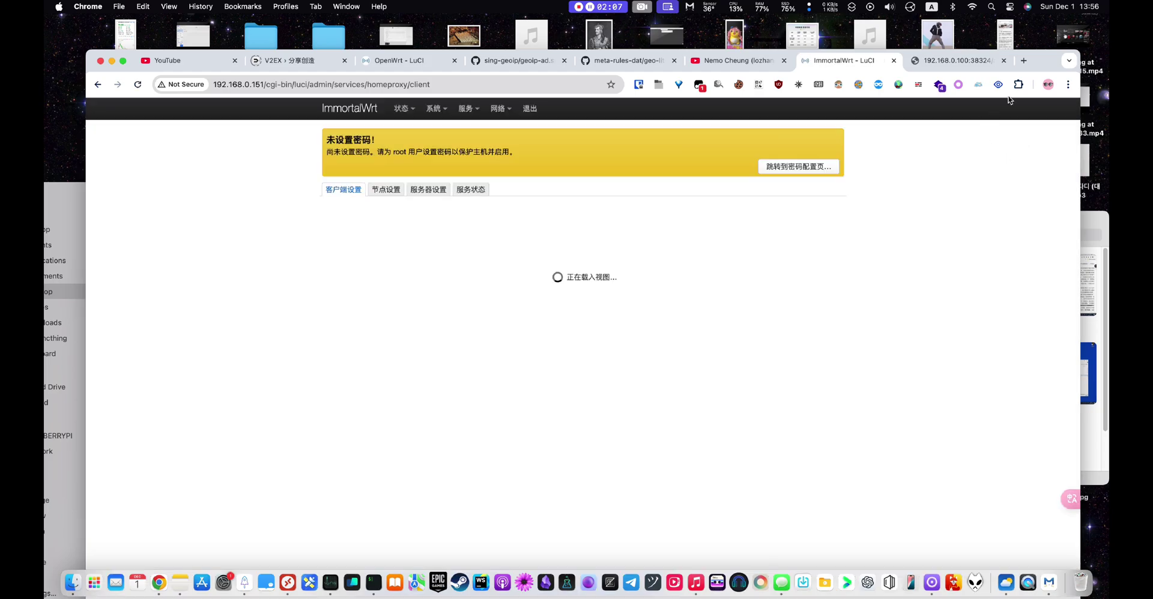
- Open a new incognito window and load v2ex.com to test the proxy routing
left_click(1069, 85)
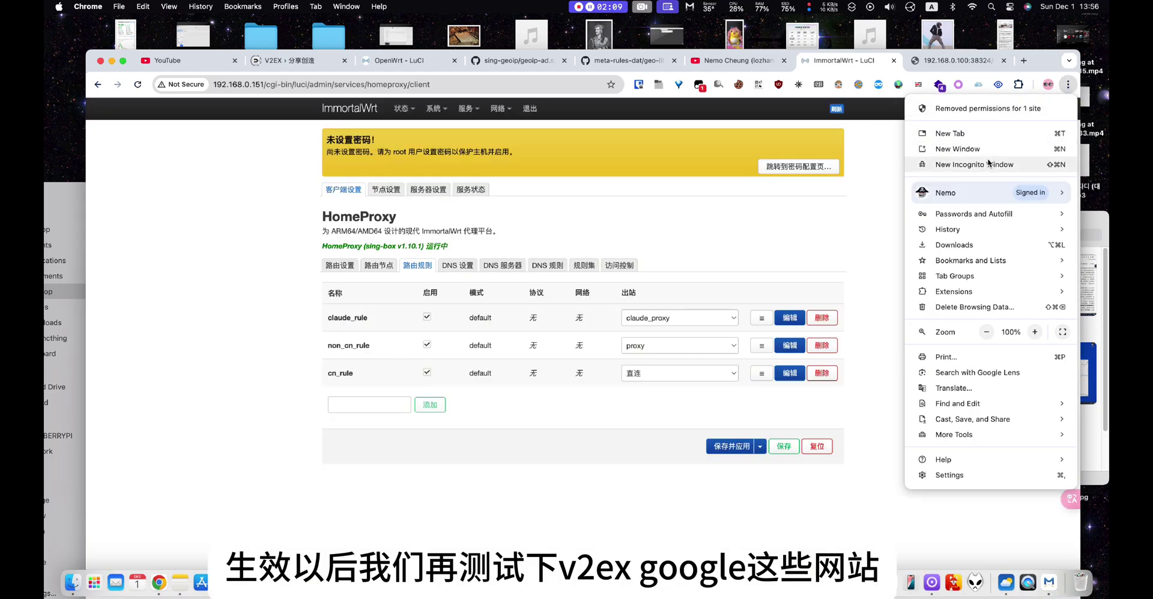
left_click(988, 162)
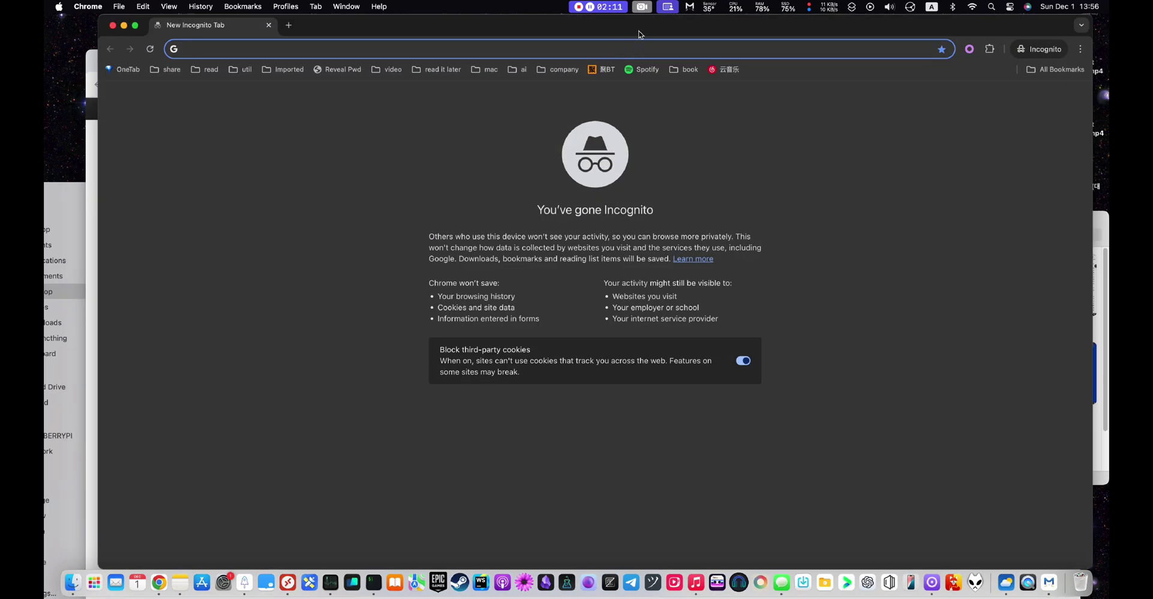
left_click_drag(639, 34, 673, 144)
type("v2ex.com")
key("Return")
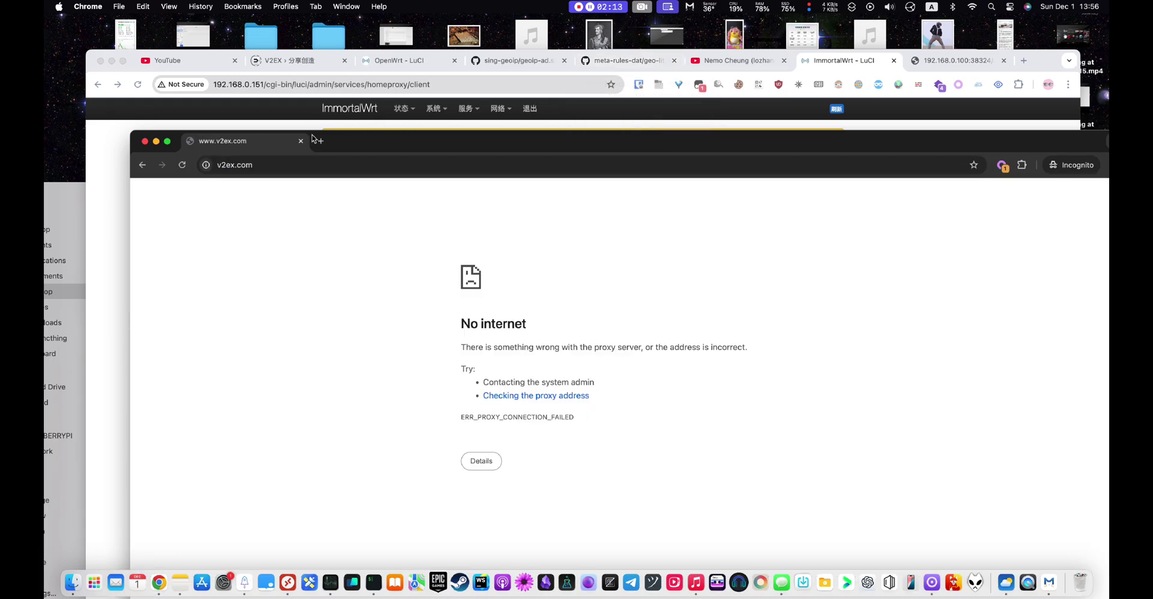
- Move the incognito window lower on the desktop and load v2ex.com again
key("super+l")
key("Escape")
left_click_drag(352, 141, 372, 323)
left_click(329, 347)
key("Return")
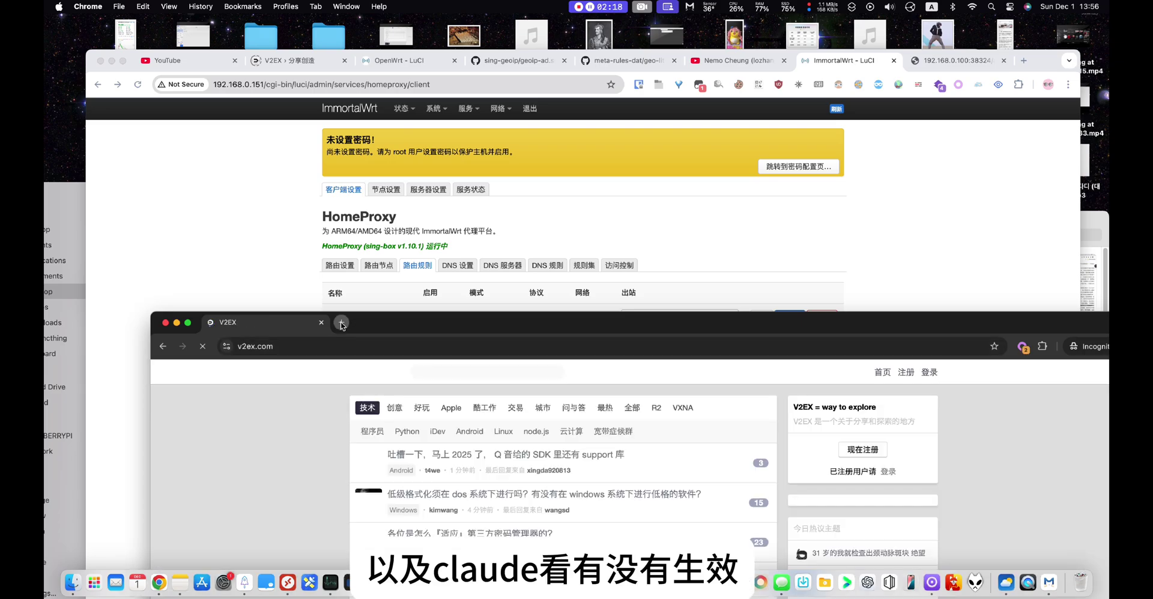
- Load google.com and claude.ai/chats in separate new incognito tabs to test foreign and Claude routing
left_click(346, 321)
type("go")
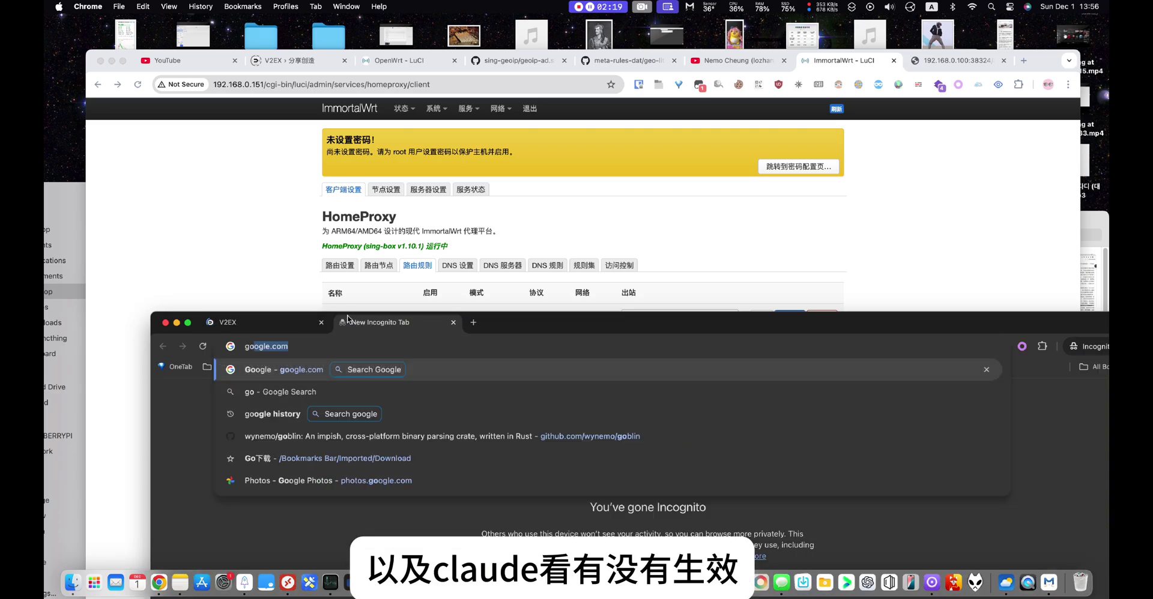
key("Return")
left_click(474, 323)
type("claude.ai/chats")
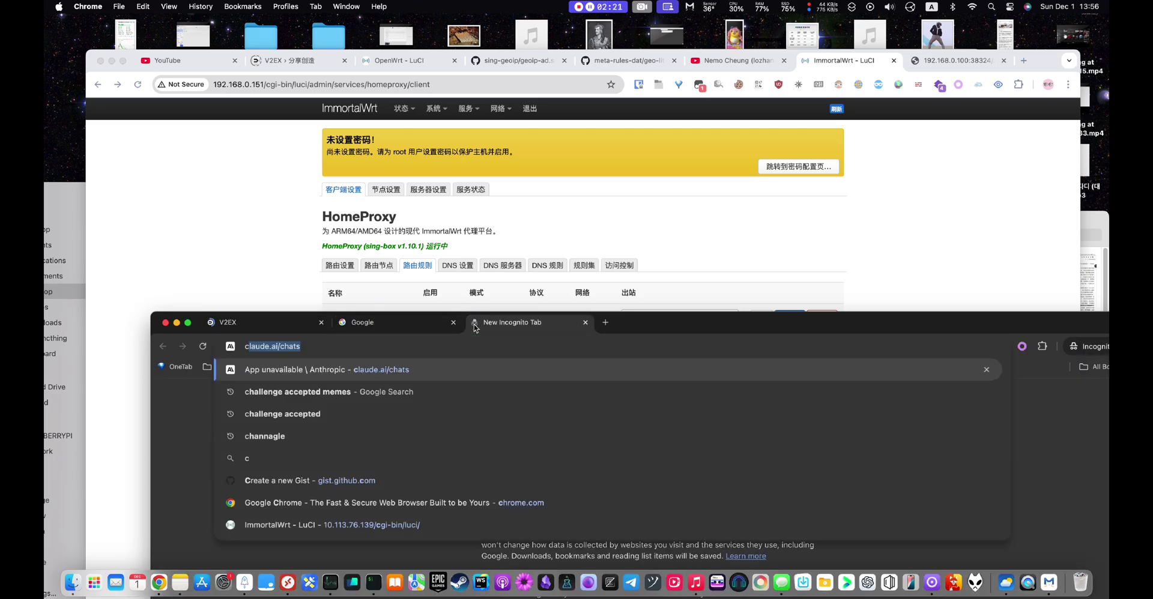
key("Return")
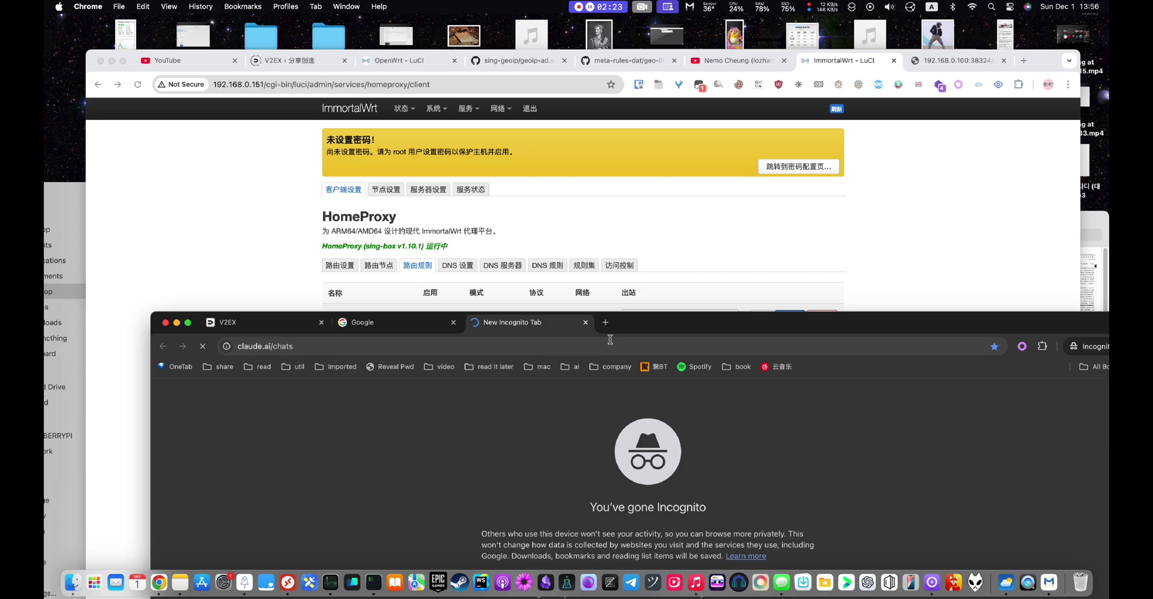
left_click_drag(627, 324, 708, 166)
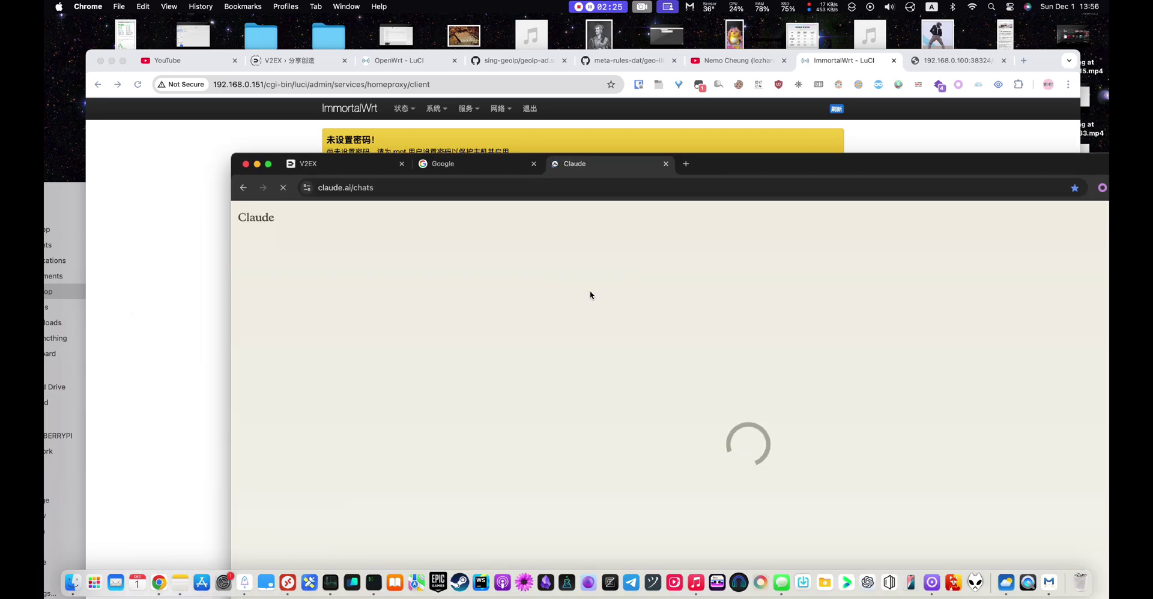